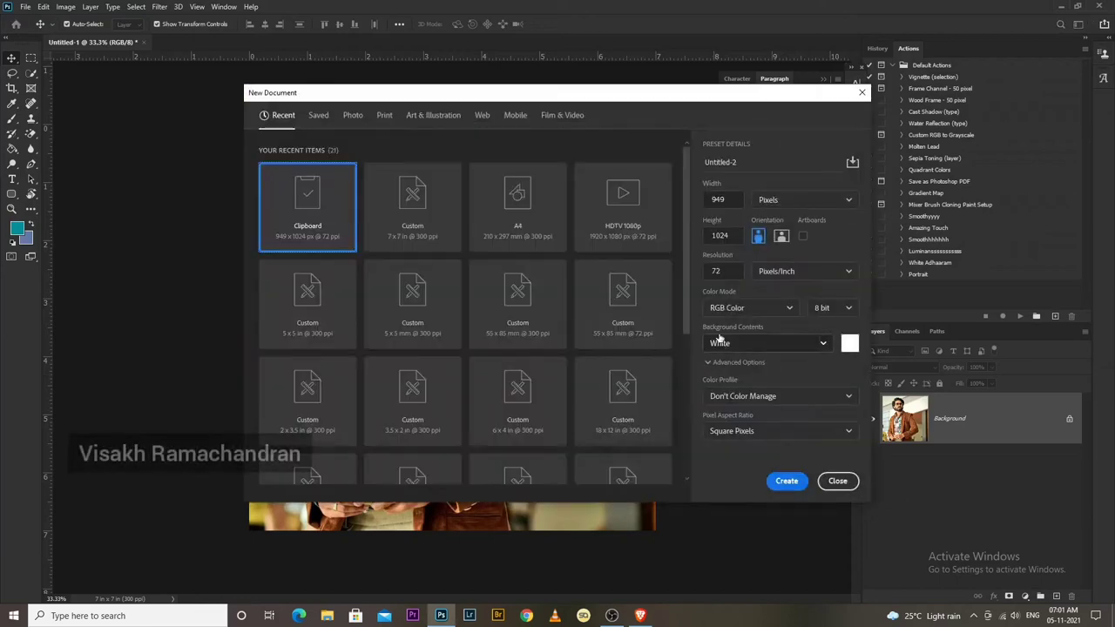
- Create a clipboard-sized document and paste the portrait photo into it
click(787, 481)
key(ctrl+v)
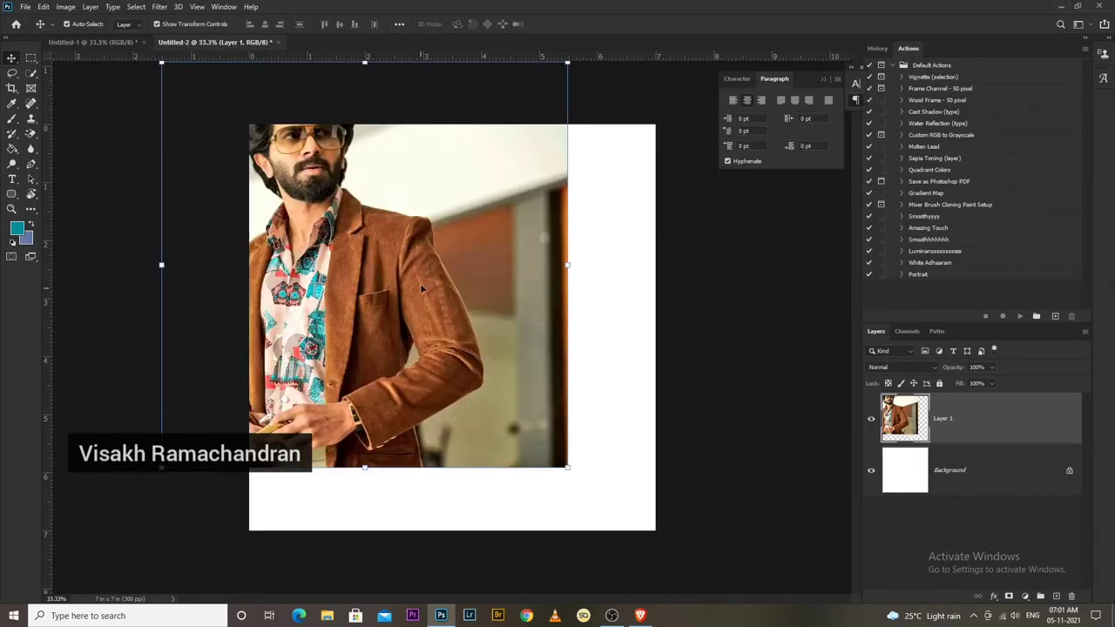
key(ctrl+plus)
- Select the man with Select > Subject so the background can be masked to white
click(136, 6)
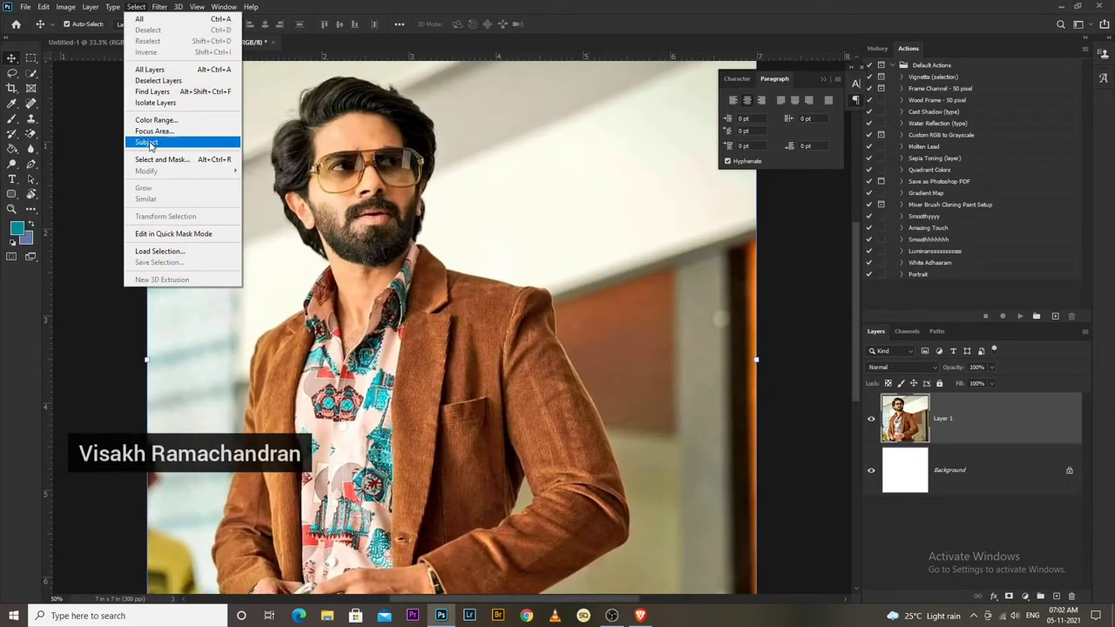
click(157, 142)
key(ctrl+minus)
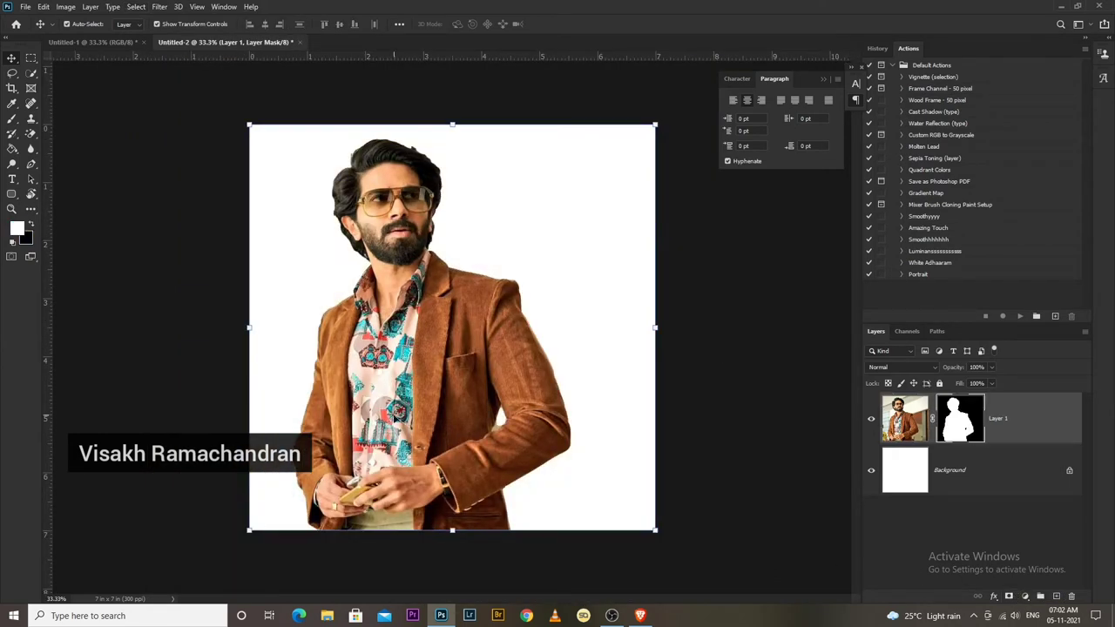
- Paint black on the layer mask to hide the leftover background beside the man's arm
key(ctrl+plus)
key(ctrl+plus)
key(ctrl+plus)
drag(566, 488, 356, 381)
key(b)
key(ctrl+plus)
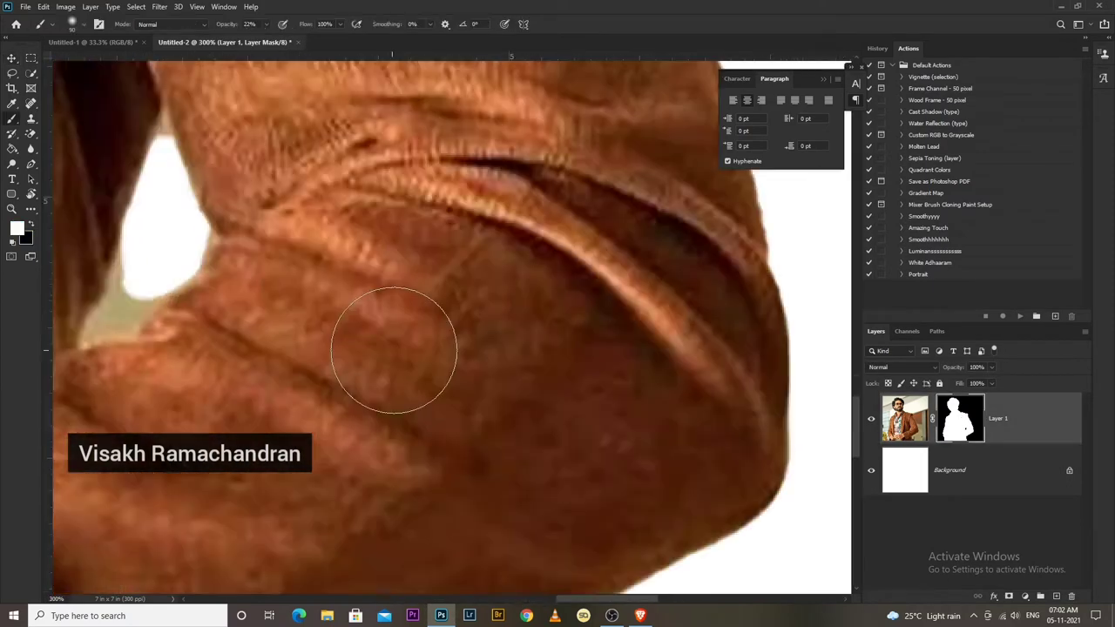
key(ctrl+plus)
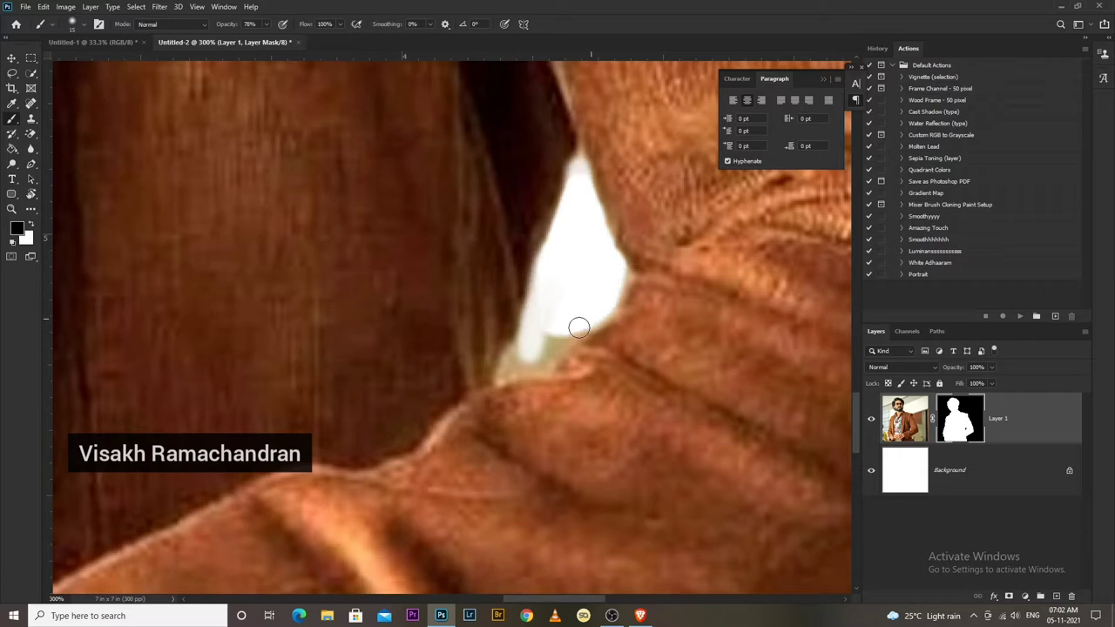
drag(579, 328, 563, 322)
key(ctrl+minus)
key(ctrl+minus)
key(ctrl+minus)
key(ctrl+minus)
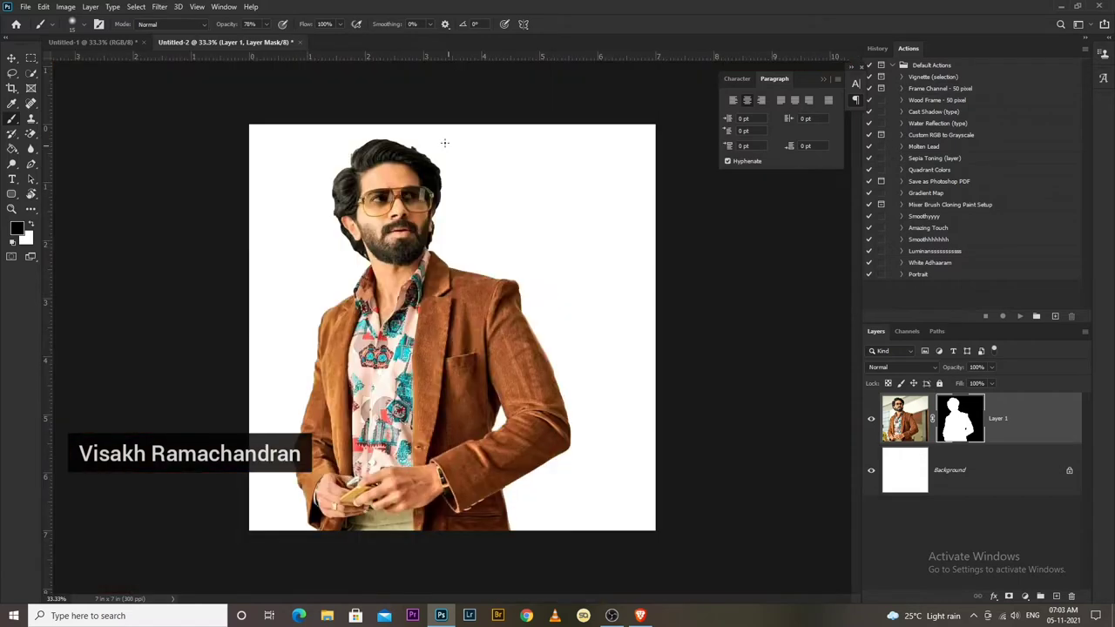
- Try a Smudge stroke across the forehead skin, then undo it
key(ctrl+plus)
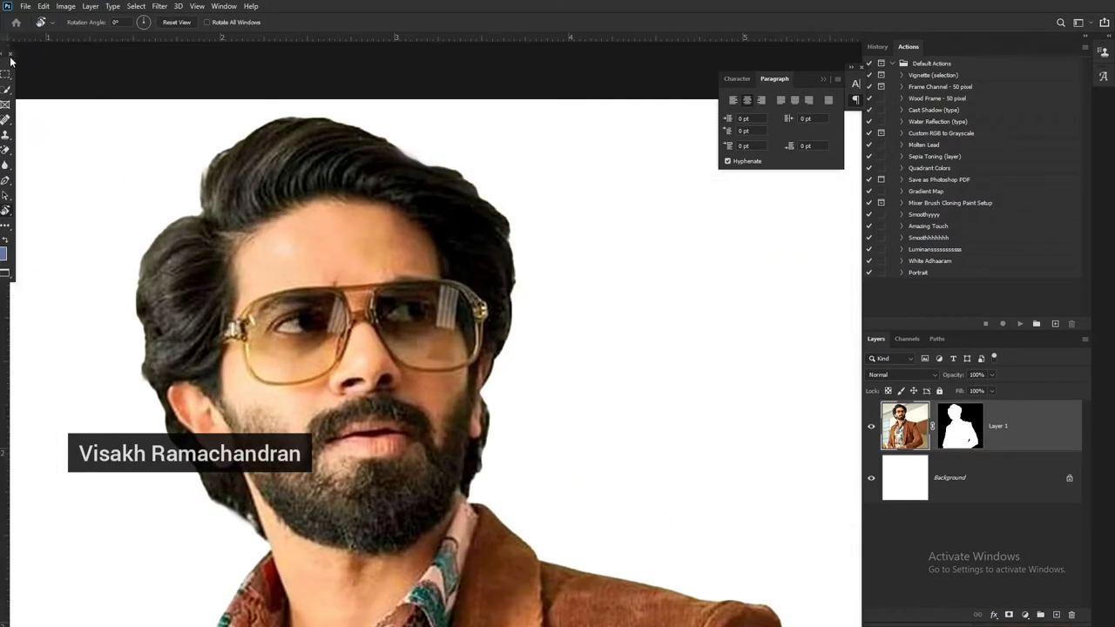
click(11, 356)
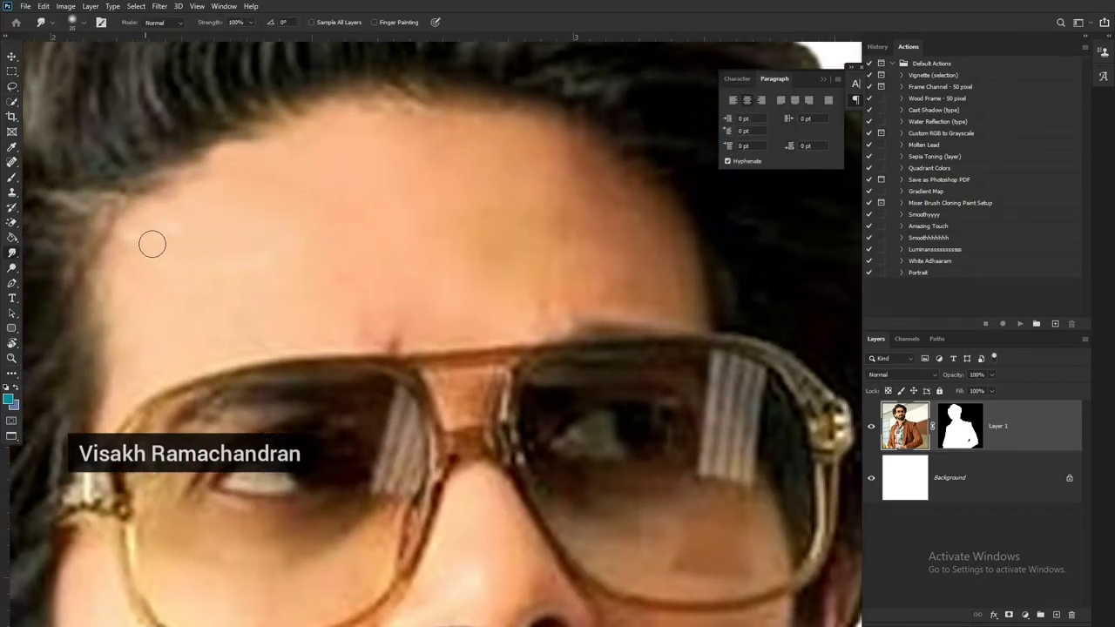
drag(151, 244, 124, 292)
key(ctrl+z)
- Lower the Smudge tool strength to 39%
key(6)
key(4)
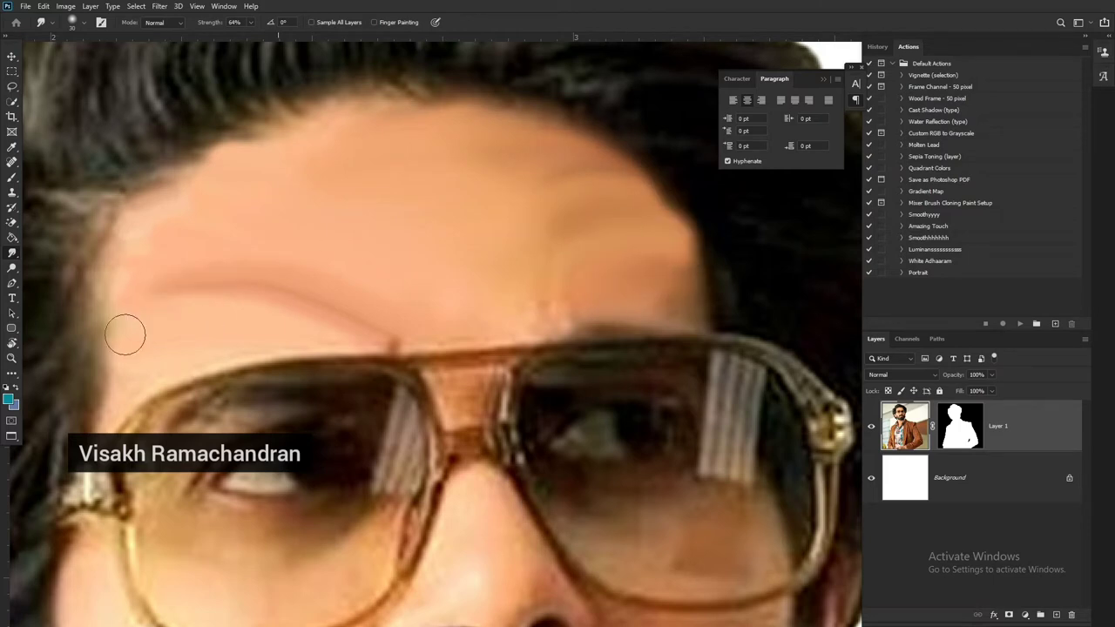
scroll(125, 326, down, 3)
key(3)
key(9)
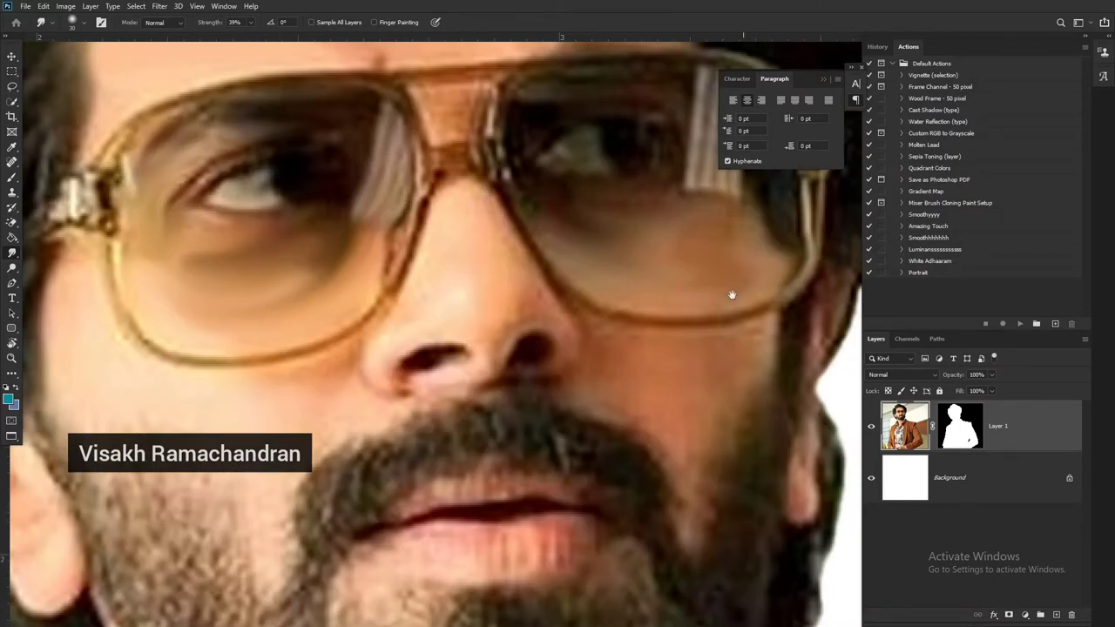
- Smudge the forehead skin at 39% strength
scroll(724, 279, up, 1)
scroll(630, 212, left, 1)
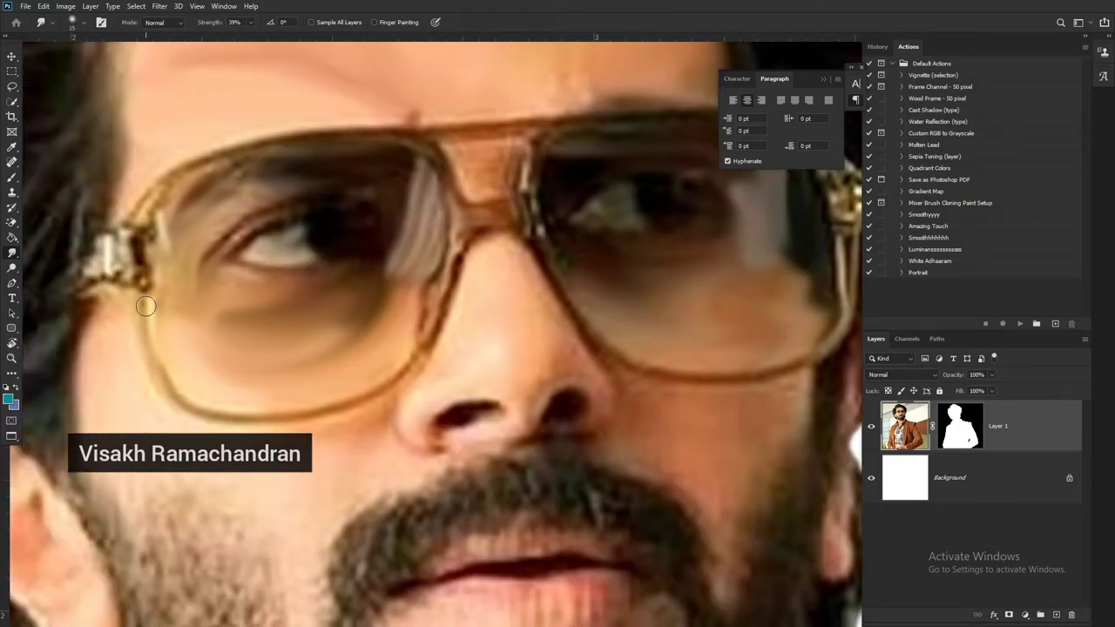
scroll(578, 320, down, 2)
scroll(578, 261, down, 3)
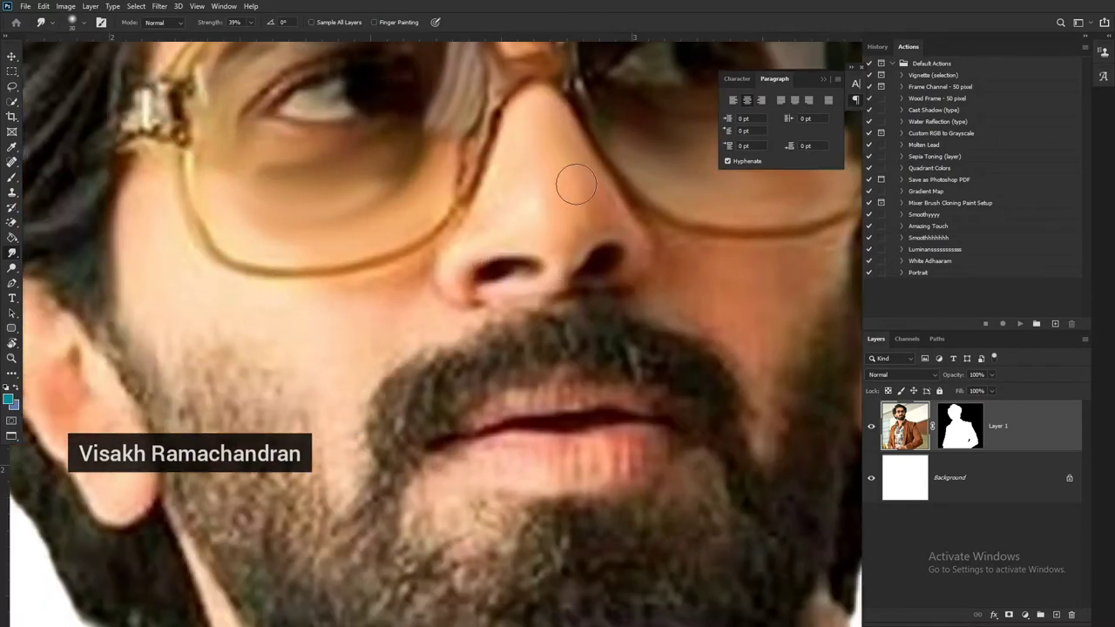
drag(578, 182, 620, 271)
scroll(620, 271, down, 2)
scroll(515, 305, up, 1)
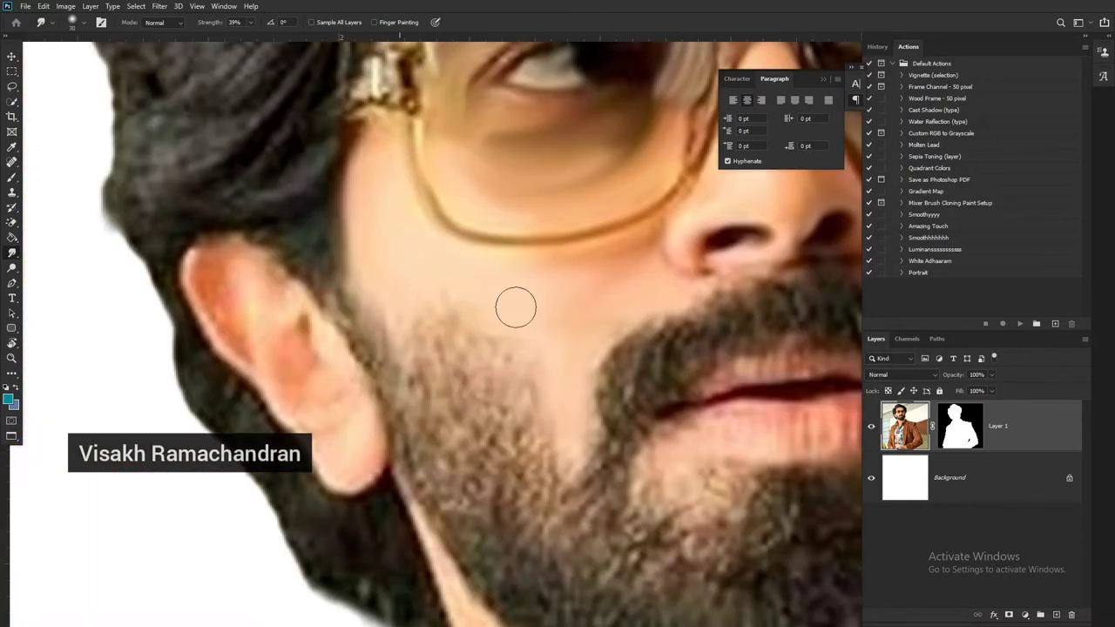
scroll(466, 294, up, 1)
scroll(466, 295, right, 5)
scroll(418, 356, left, 3)
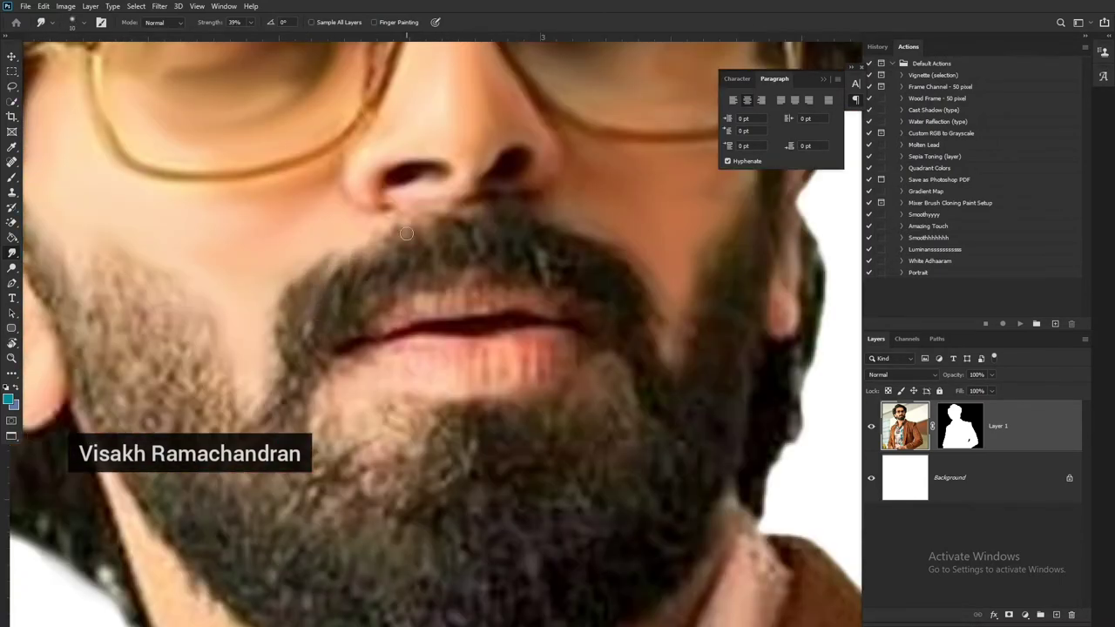
scroll(333, 305, down, 2)
scroll(333, 306, right, 2)
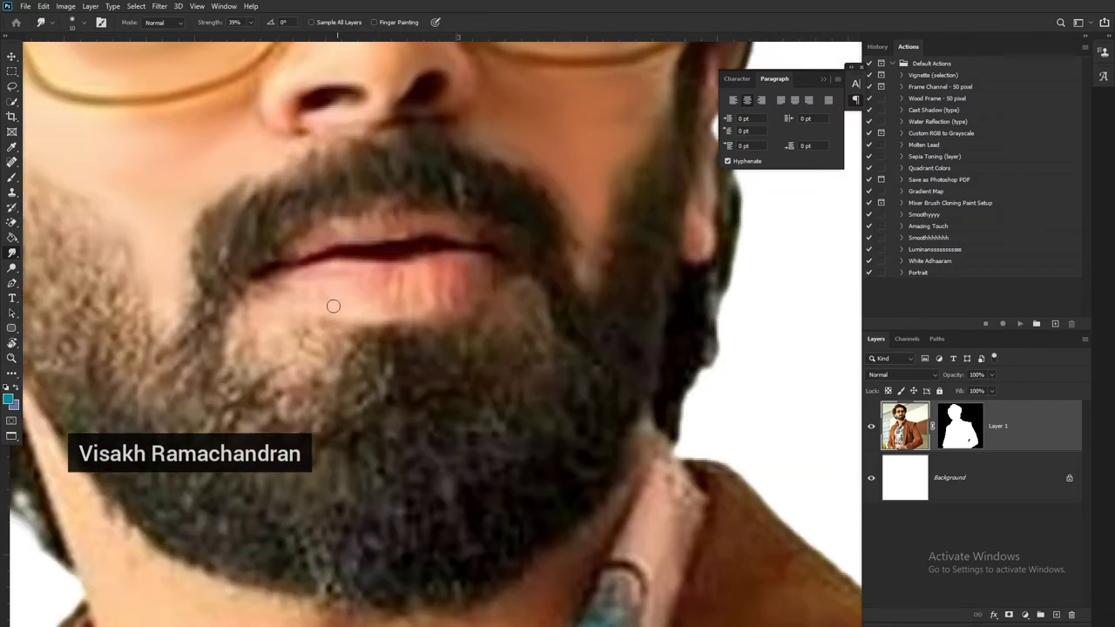
scroll(619, 326, down, 2)
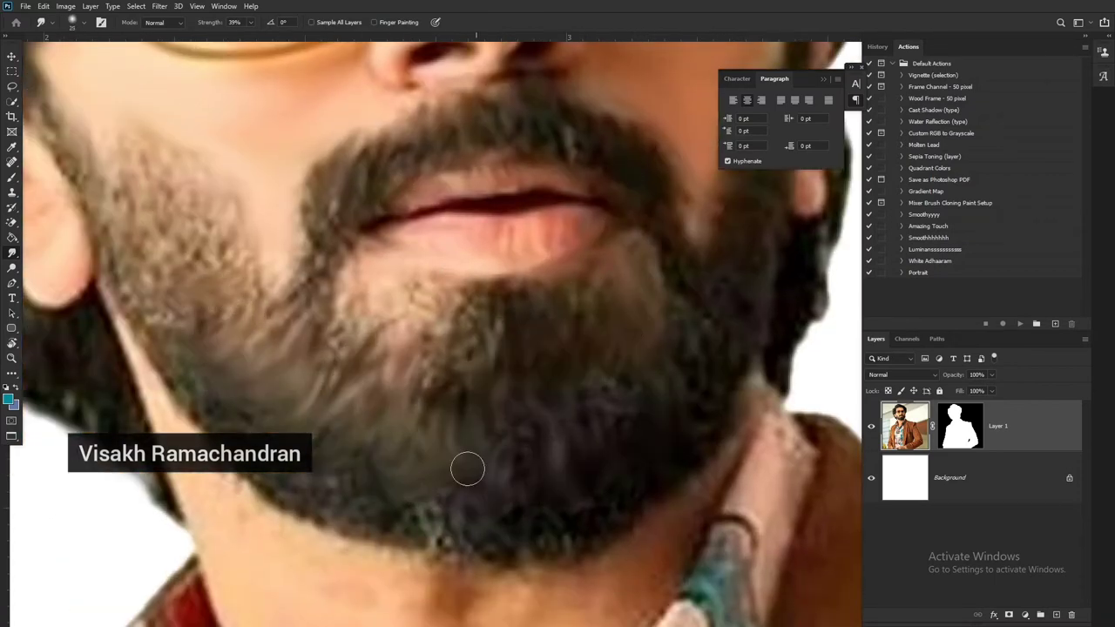
scroll(478, 546, up, 2)
- Smear the beard along the jaw edge into soft strokes
drag(479, 546, 554, 336)
scroll(581, 441, left, 3)
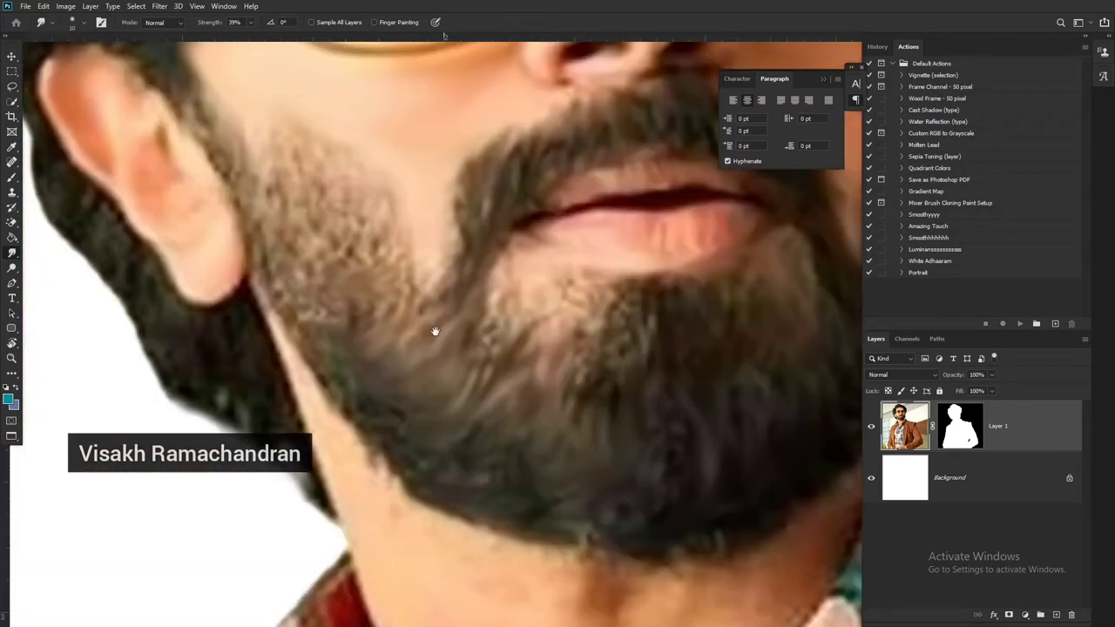
scroll(436, 323, left, 3)
scroll(531, 444, up, 2)
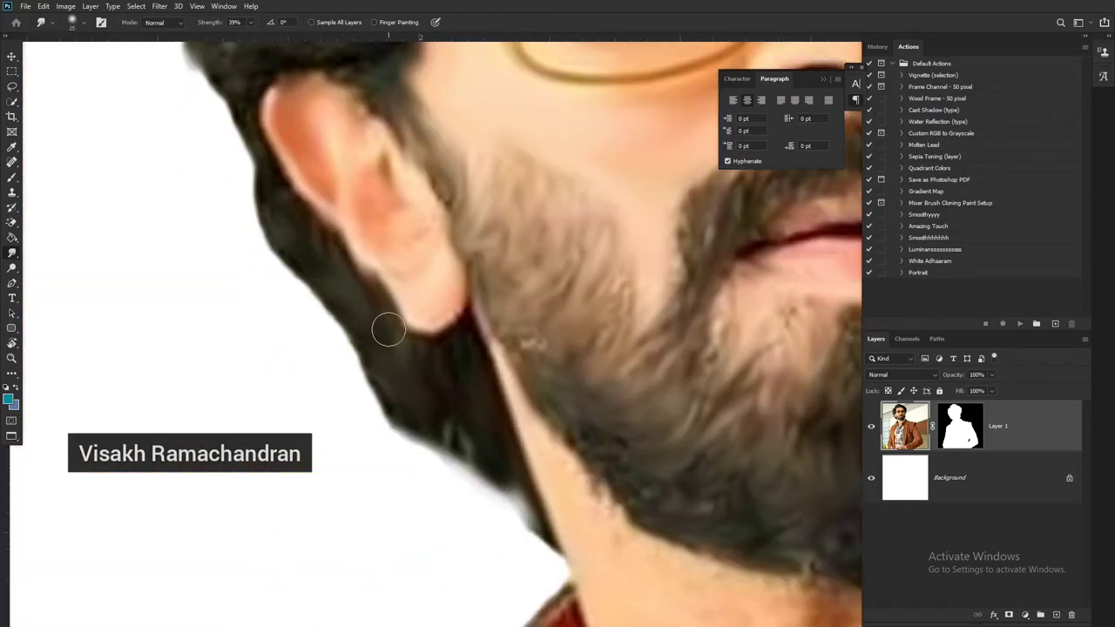
scroll(375, 340, up, 3)
- Make a new copy of the portrait layer and smooth the forehead skin near the hairline
scroll(340, 278, up, 2)
key(ctrl+j)
scroll(391, 340, up, 2)
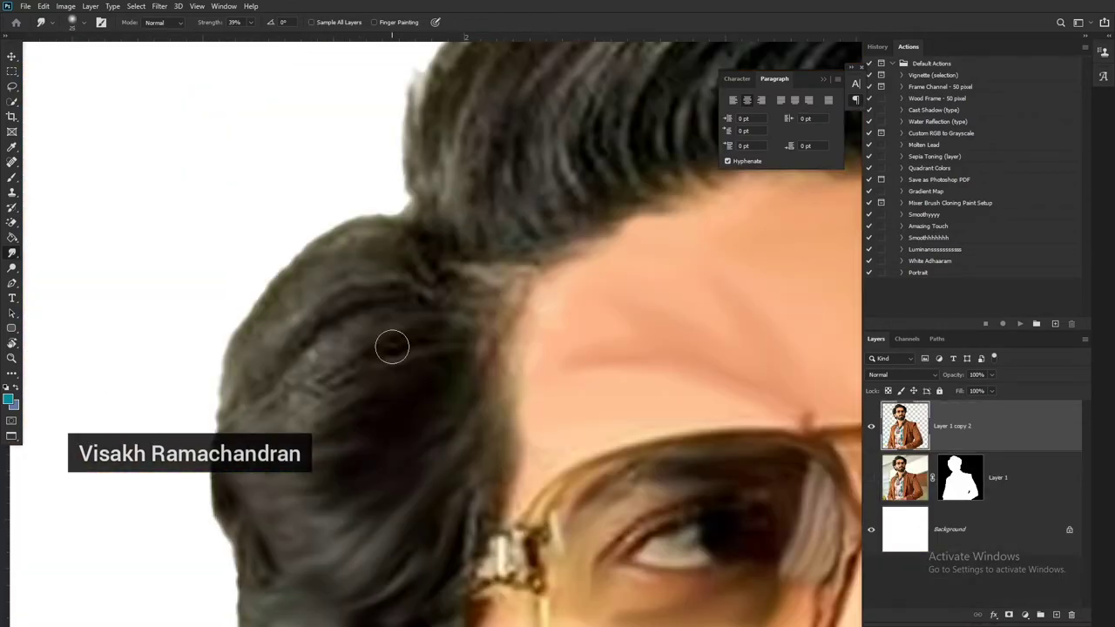
scroll(229, 403, down, 3)
scroll(328, 242, down, 3)
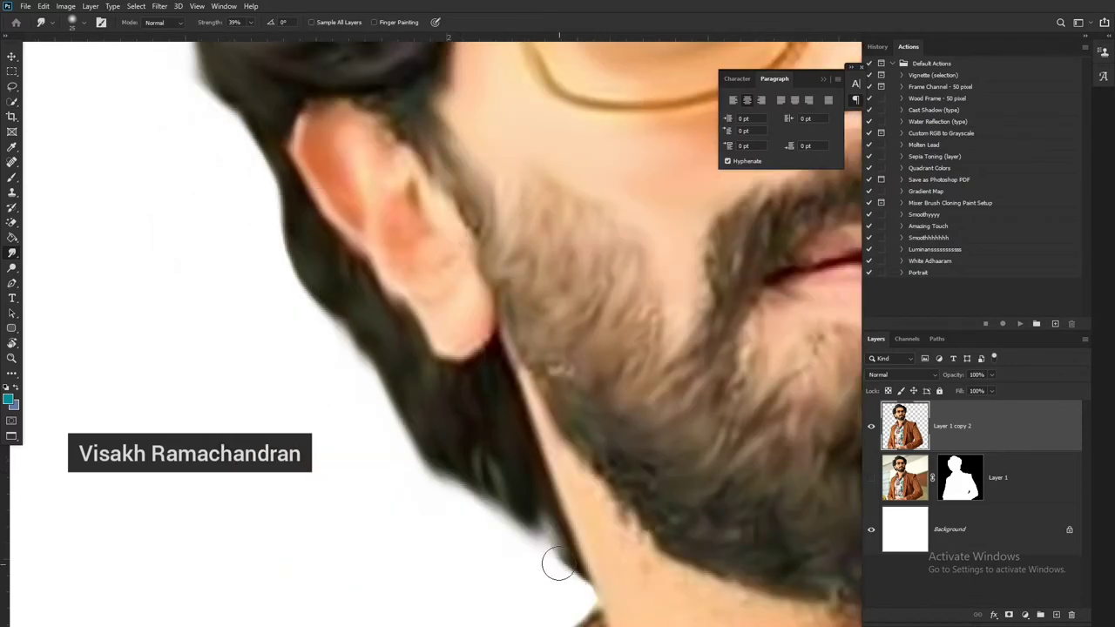
scroll(206, 336, up, 5)
scroll(337, 511, left, 1)
scroll(397, 271, up, 2)
drag(398, 272, 508, 337)
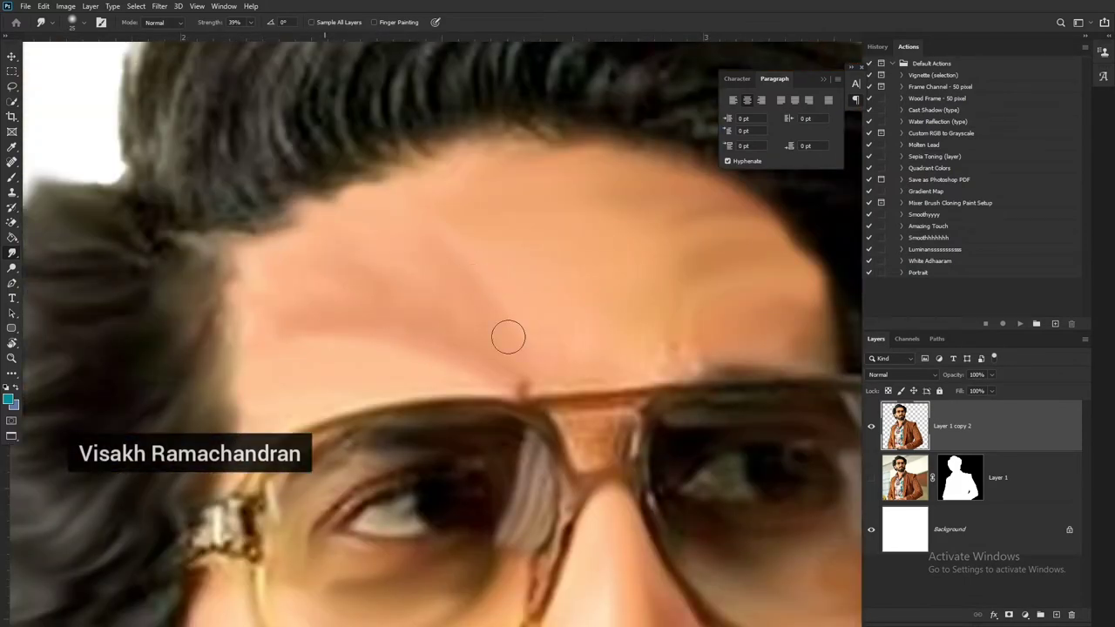
scroll(483, 254, down, 2)
scroll(480, 174, up, 3)
scroll(296, 256, up, 2)
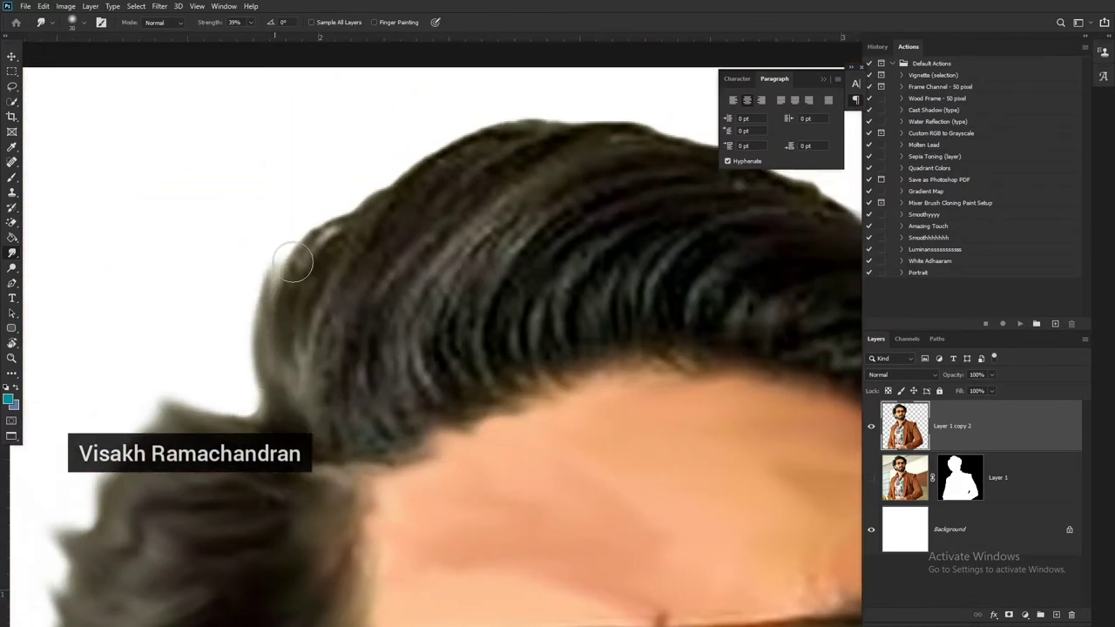
- Smudge the hair outline outward into the background
mouse_move(296, 256)
mouse_down()
mouse_move(403, 180)
mouse_move(601, 316)
mouse_up()
scroll(466, 172, right, 3)
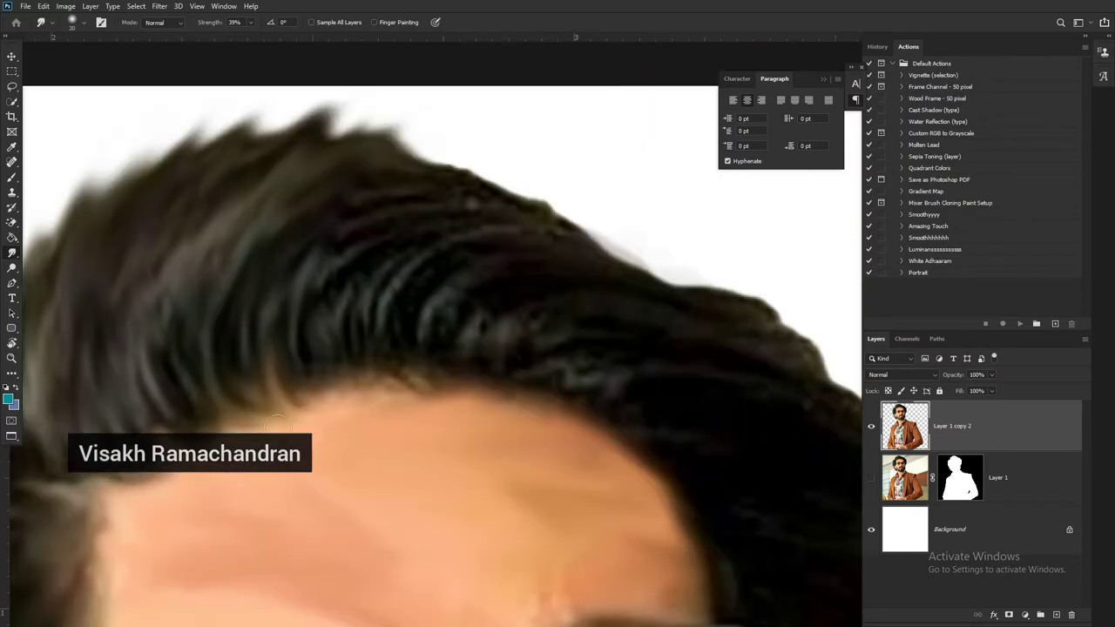
drag(466, 171, 493, 227)
scroll(493, 227, down, 5)
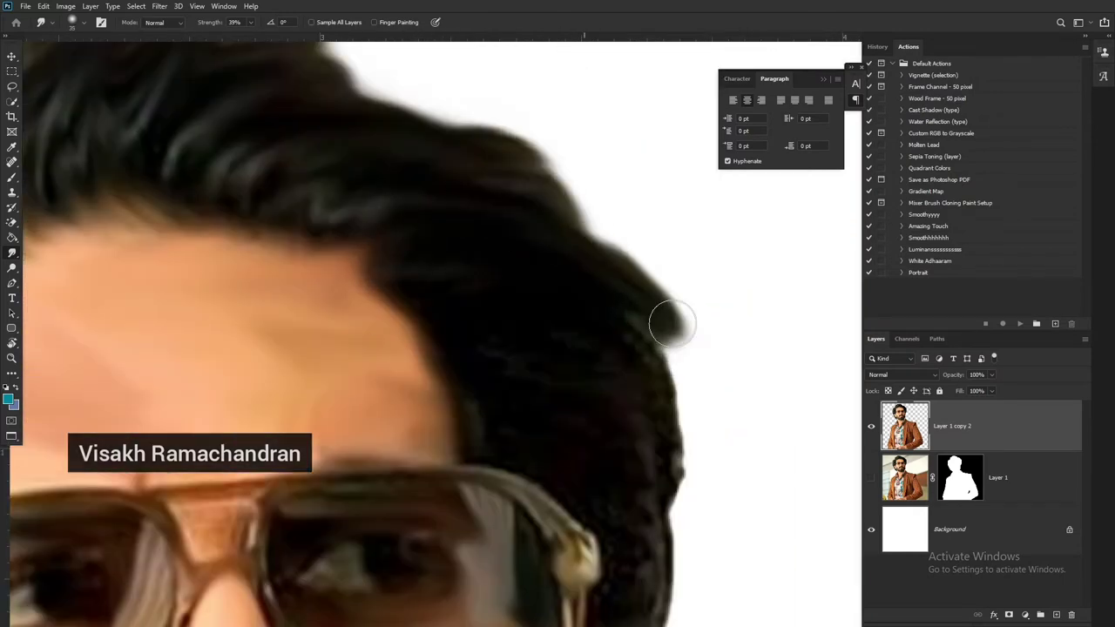
scroll(667, 319, down, 3)
scroll(616, 365, down, 3)
scroll(598, 344, down, 3)
- Smudge the beard into painted strokes
drag(598, 343, 577, 249)
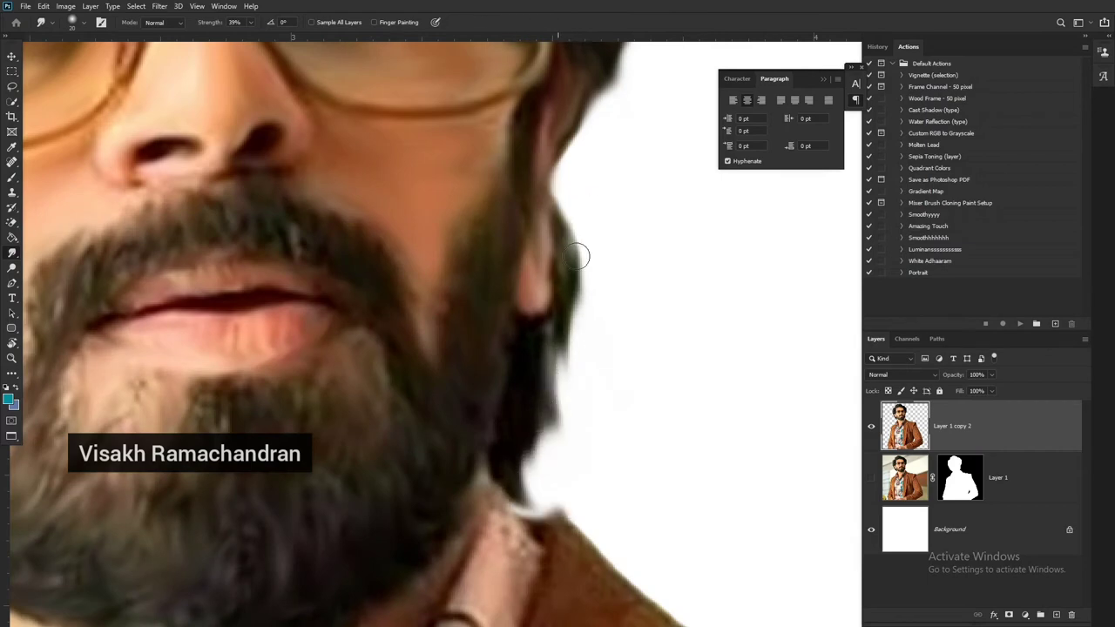
scroll(530, 336, down, 3)
scroll(482, 451, left, 3)
scroll(398, 363, up, 2)
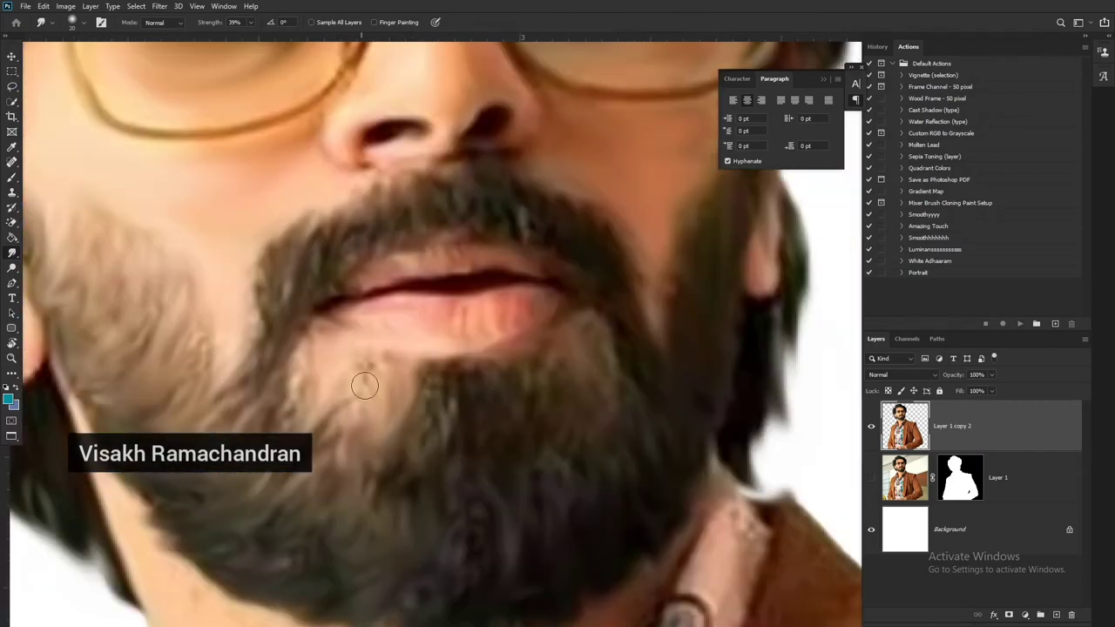
scroll(545, 309, down, 5)
scroll(314, 124, right, 3)
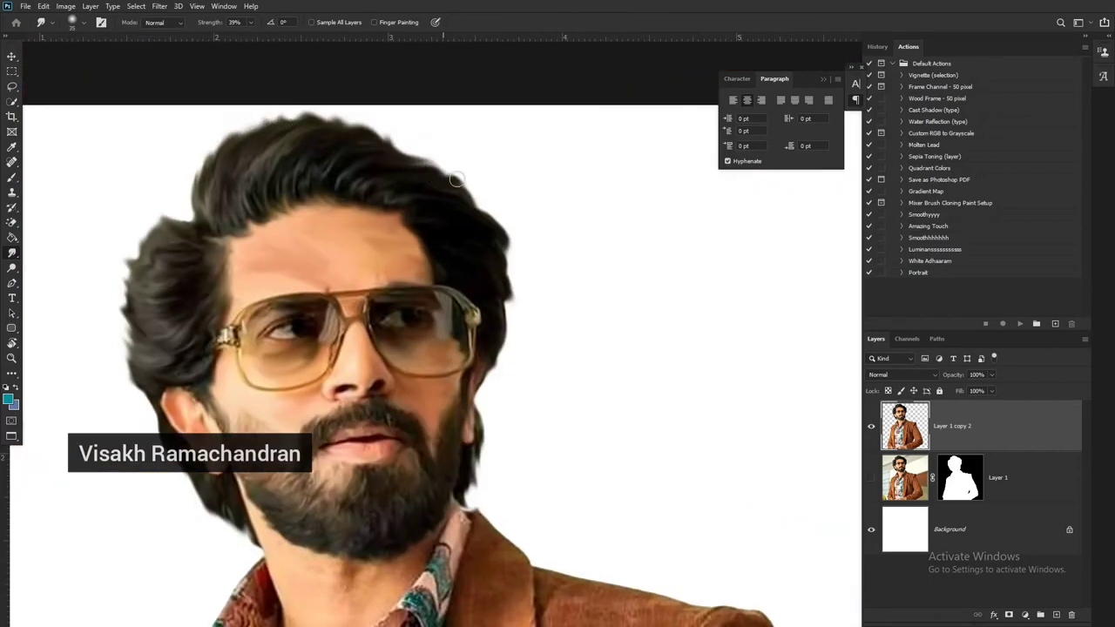
scroll(455, 179, down, 3)
scroll(461, 389, left, 2)
scroll(510, 356, up, 3)
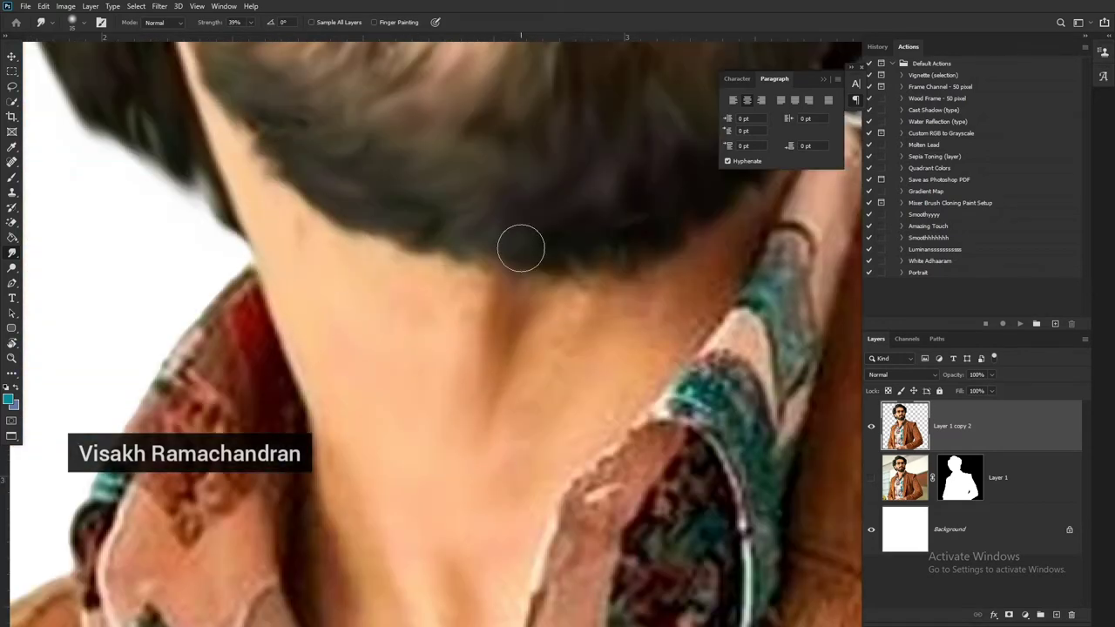
- Bring the jacket's textured fabric into view for smudging
scroll(514, 409, down, 5)
scroll(488, 545, down, 3)
scroll(366, 567, up, 5)
scroll(314, 567, down, 5)
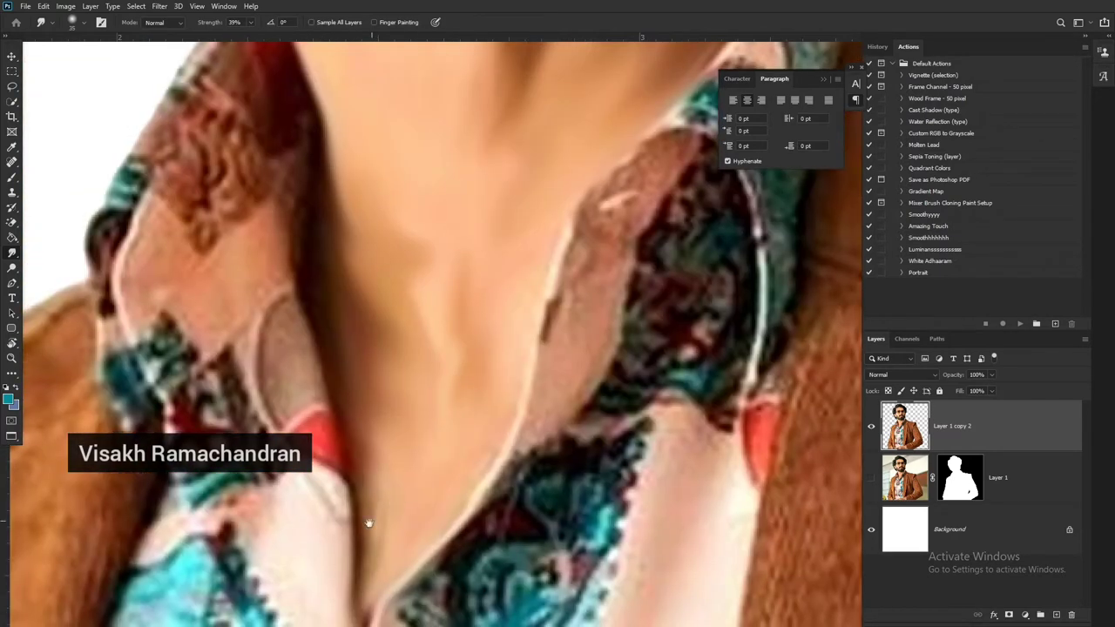
scroll(369, 523, up, 3)
scroll(384, 366, down, 3)
scroll(396, 212, left, 2)
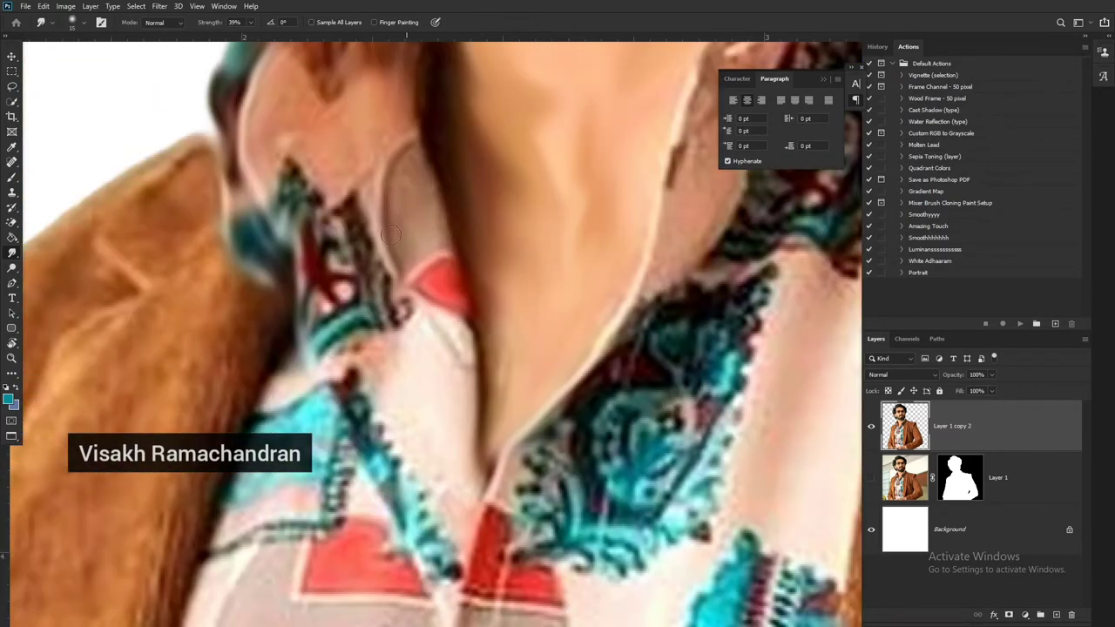
scroll(375, 453, up, 3)
scroll(523, 523, up, 3)
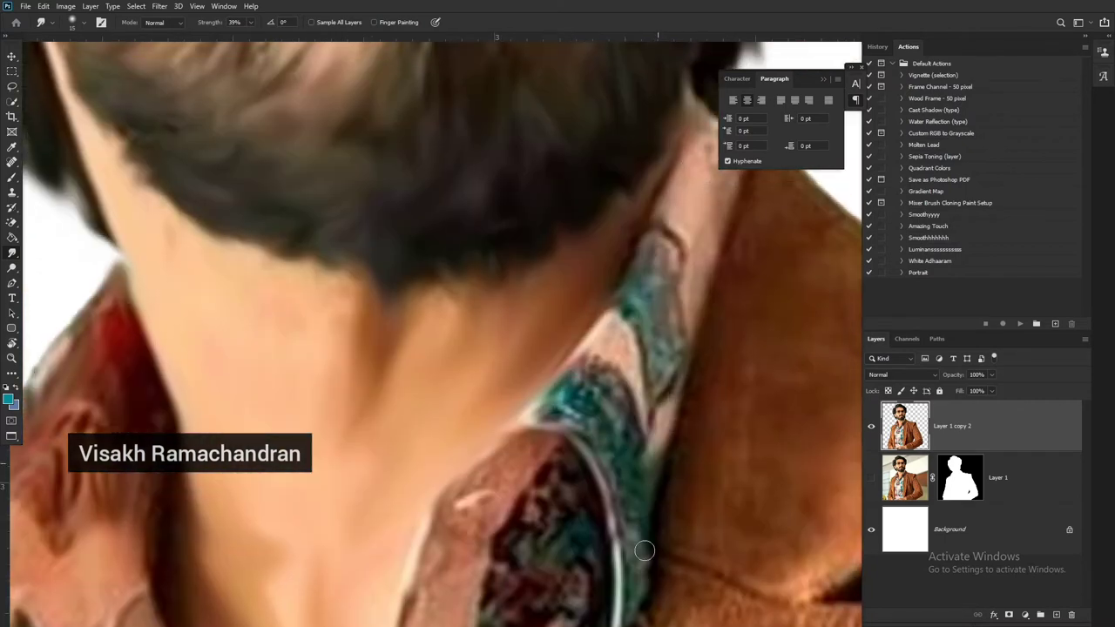
scroll(624, 301, right, 2)
scroll(624, 301, left, 3)
scroll(494, 150, up, 3)
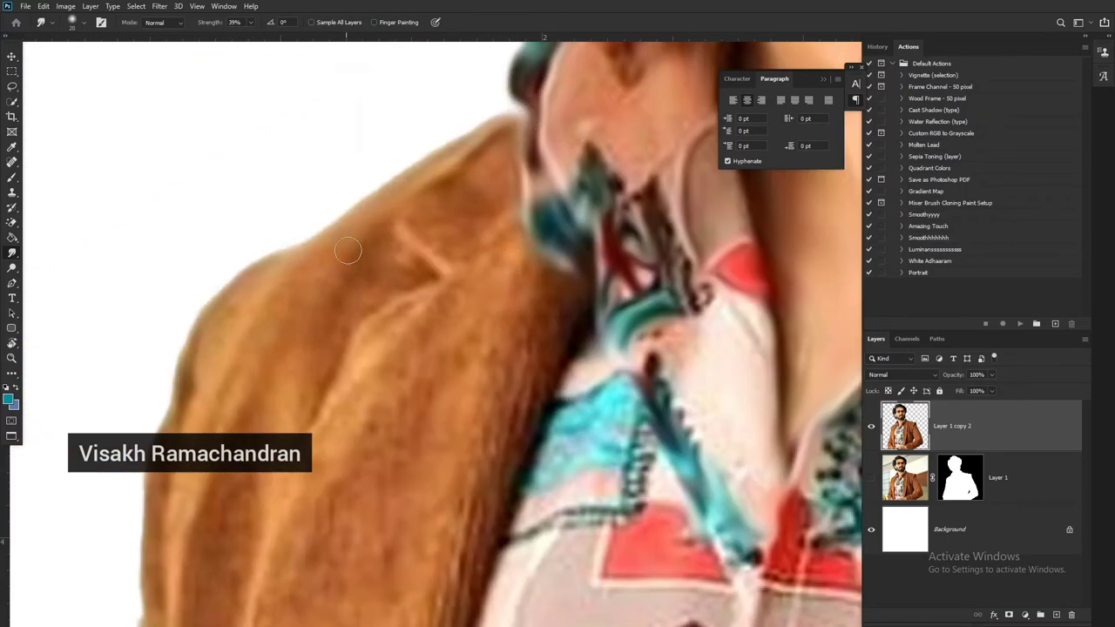
scroll(412, 324, down, 3)
scroll(479, 199, down, 2)
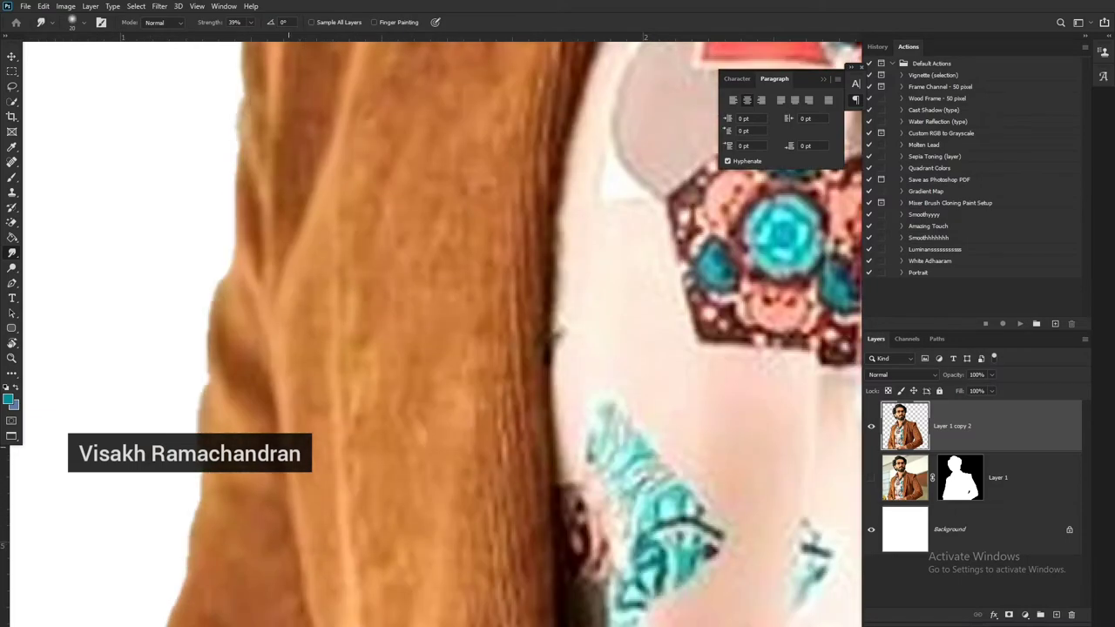
scroll(529, 349, up, 2)
scroll(309, 287, down, 1)
mouse_move(309, 287)
mouse_down()
mouse_move(327, 425)
mouse_move(306, 367)
mouse_up()
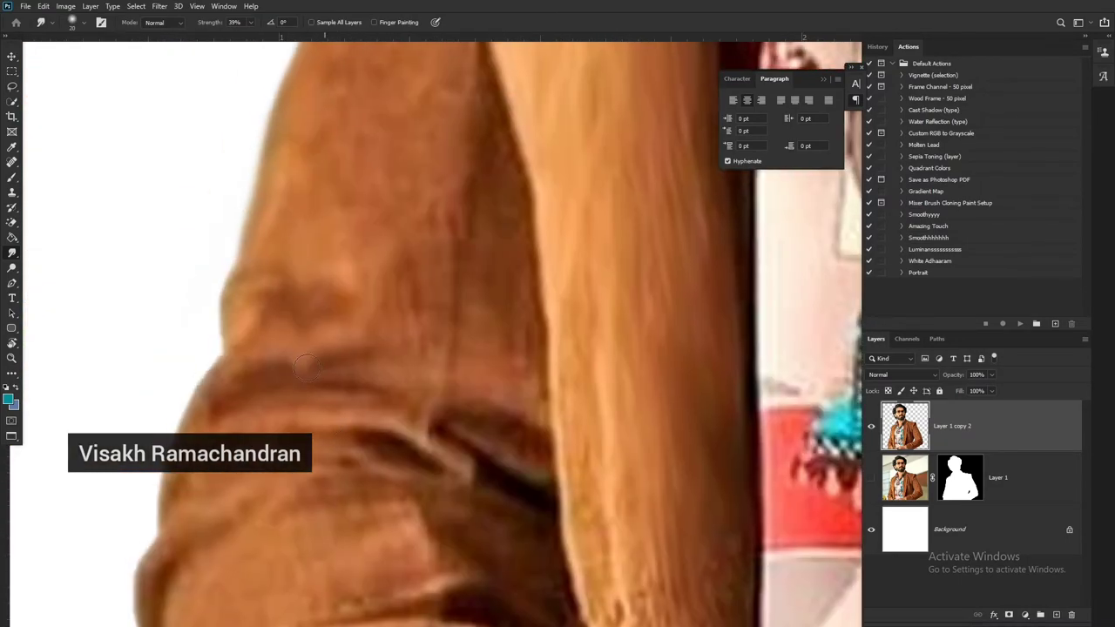
click(13, 55)
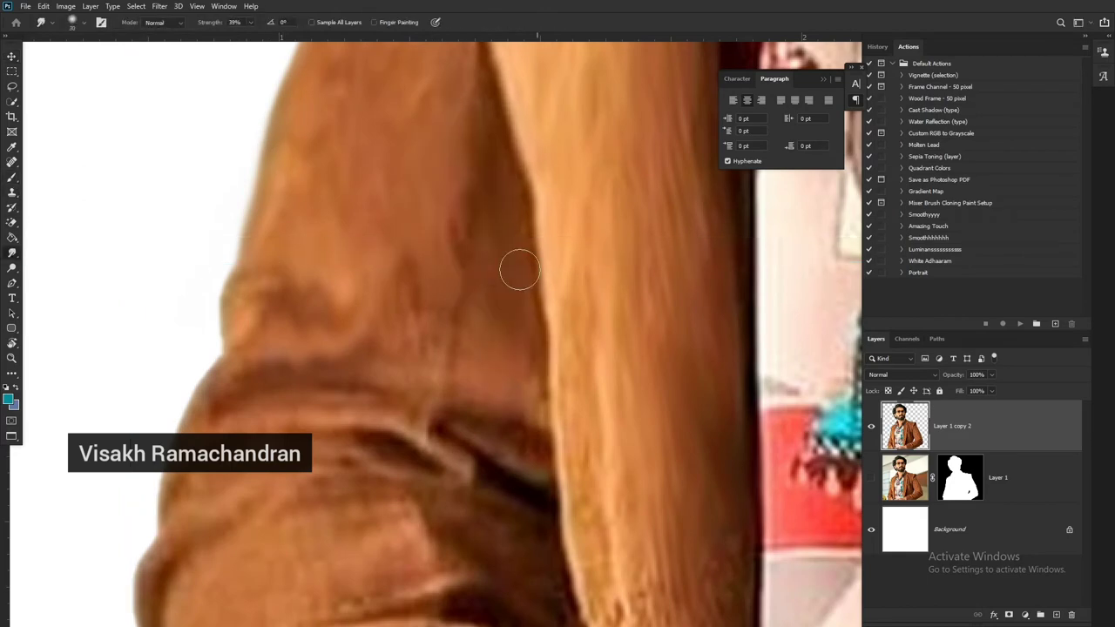
- Smudge the woven sleeve texture into smooth strokes
scroll(532, 288, down, 3)
scroll(346, 312, down, 3)
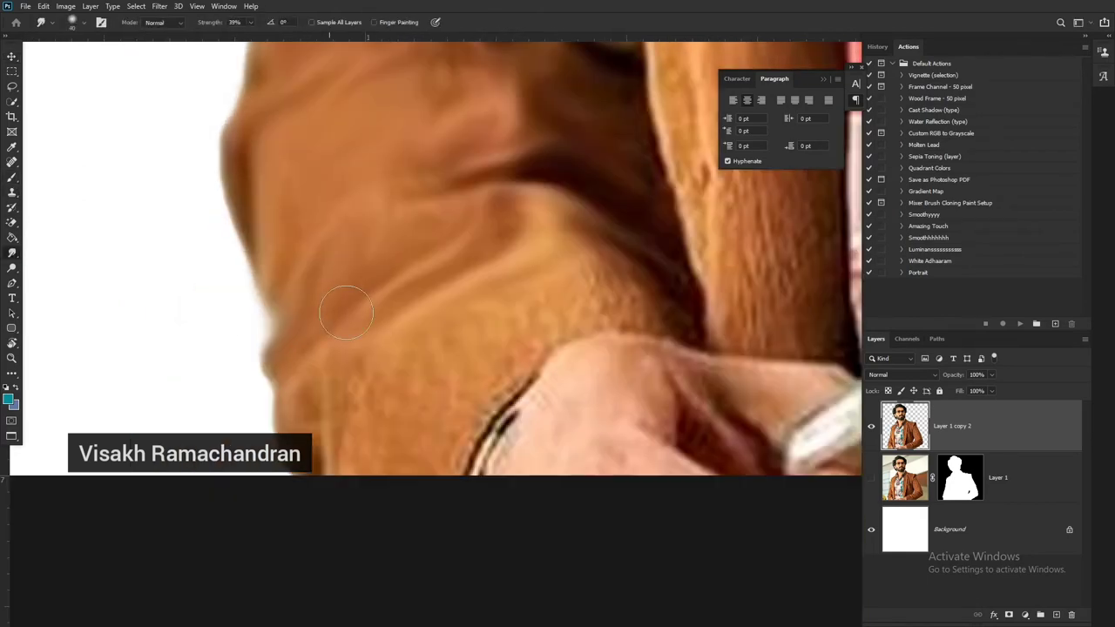
scroll(346, 312, right, 2)
scroll(493, 194, up, 3)
scroll(493, 195, down, 5)
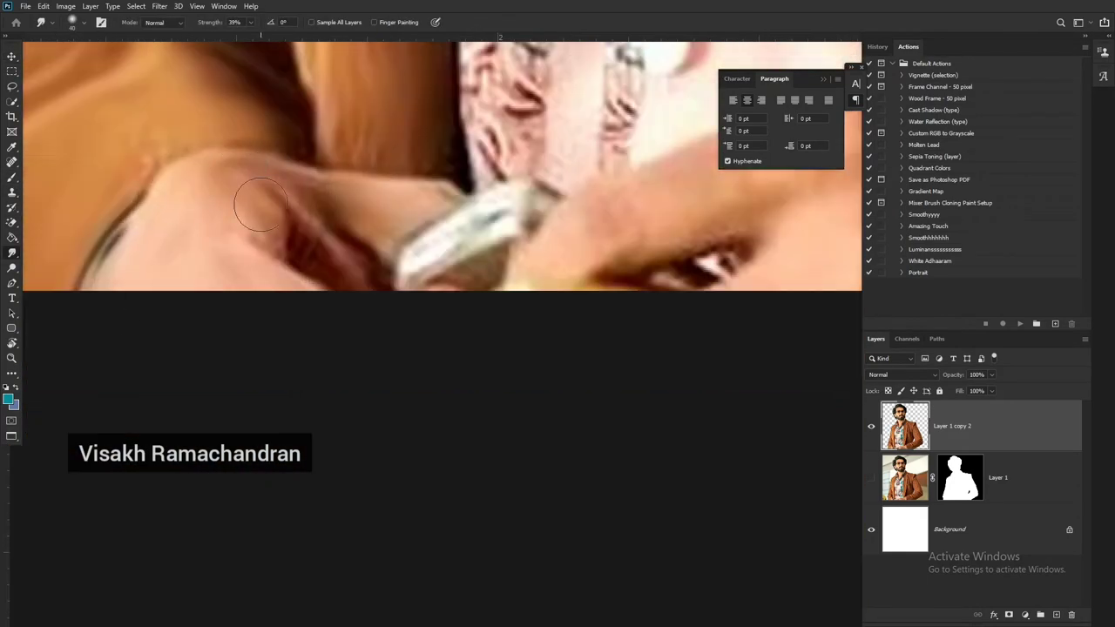
scroll(271, 297, right, 3)
scroll(279, 392, up, 2)
scroll(279, 410, right, 2)
scroll(274, 155, down, 3)
scroll(351, 309, up, 1)
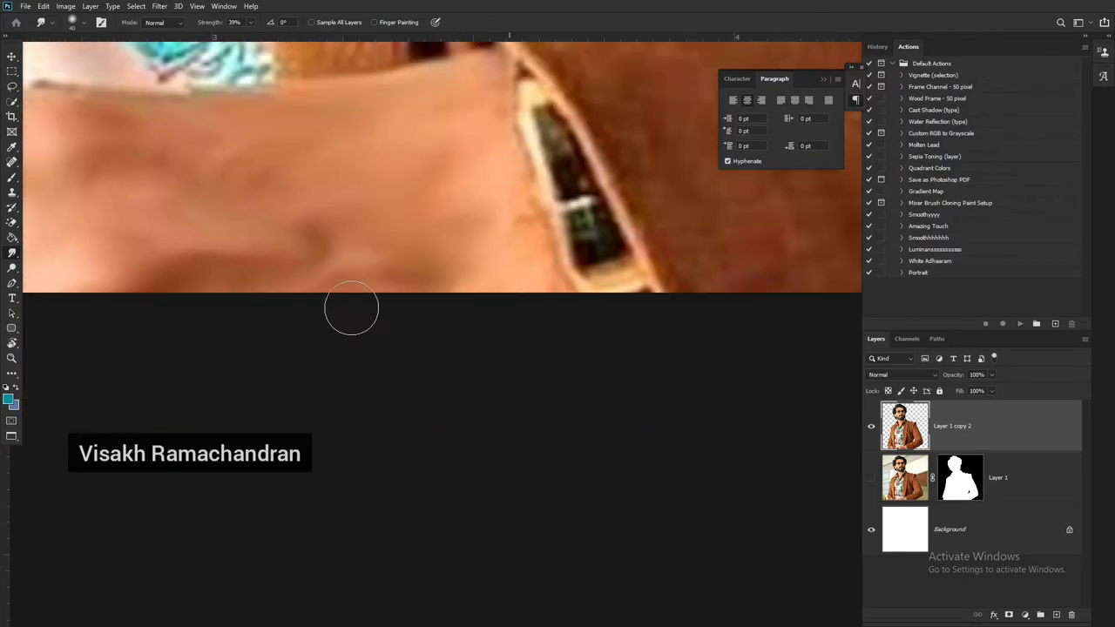
scroll(351, 309, right, 3)
scroll(185, 217, up, 1)
scroll(344, 287, right, 2)
scroll(344, 287, up, 1)
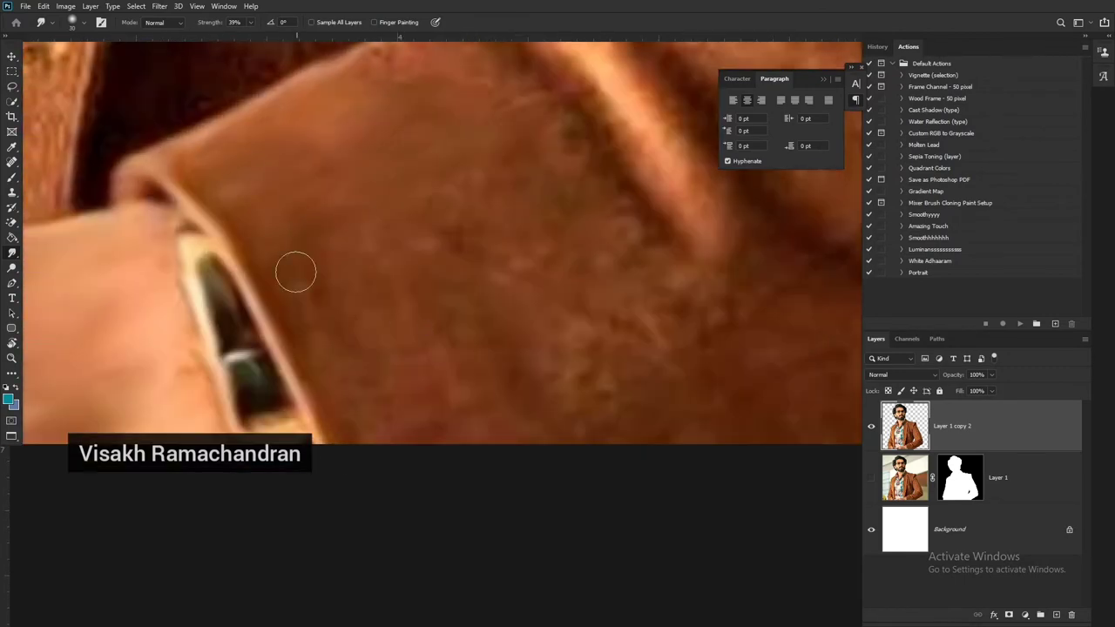
scroll(316, 256, down, 2)
scroll(565, 433, up, 2)
scroll(564, 433, up, 2)
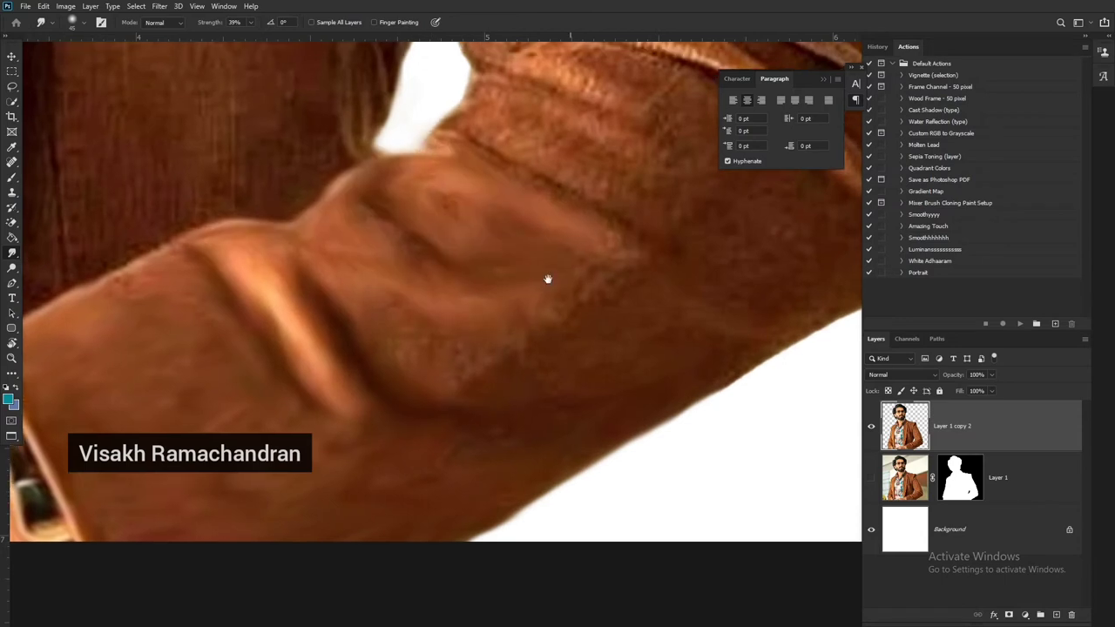
scroll(548, 279, left, 2)
scroll(682, 313, up, 2)
scroll(401, 366, up, 3)
scroll(400, 366, left, 2)
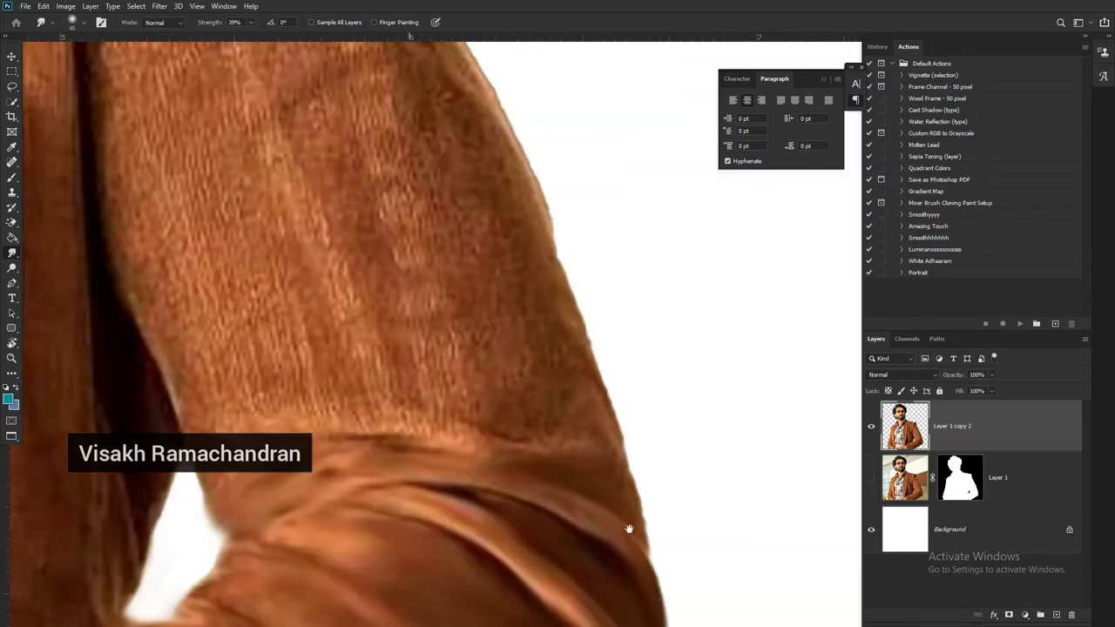
scroll(596, 372, left, 1)
drag(596, 372, 314, 372)
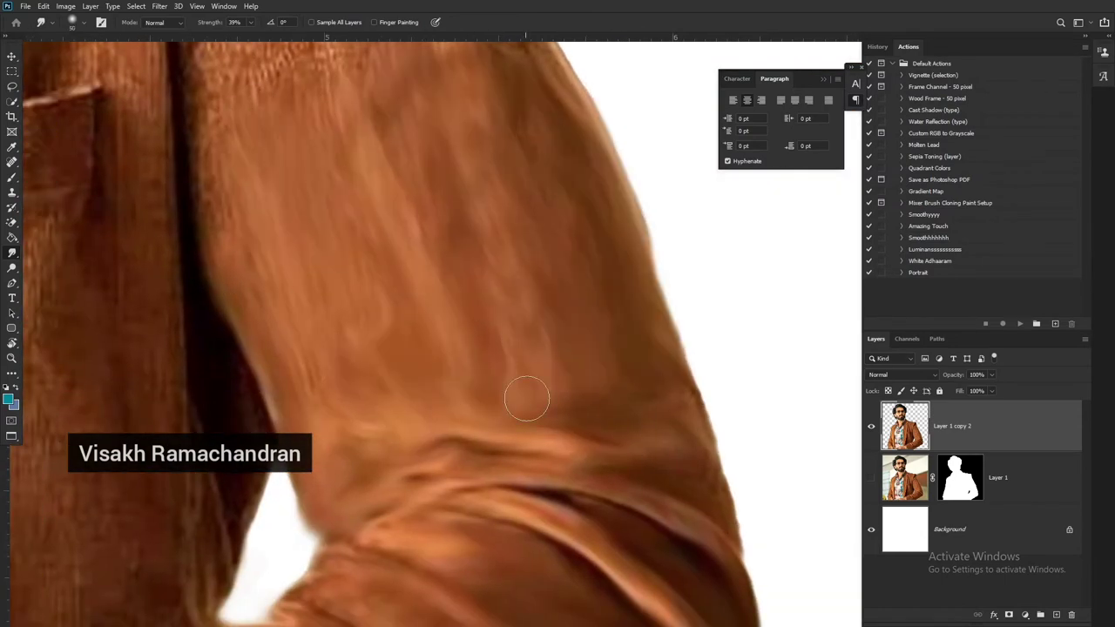
scroll(527, 398, down, 2)
drag(448, 323, 552, 451)
- Smudge the jacket's shoulder edge smoother
scroll(642, 291, up, 2)
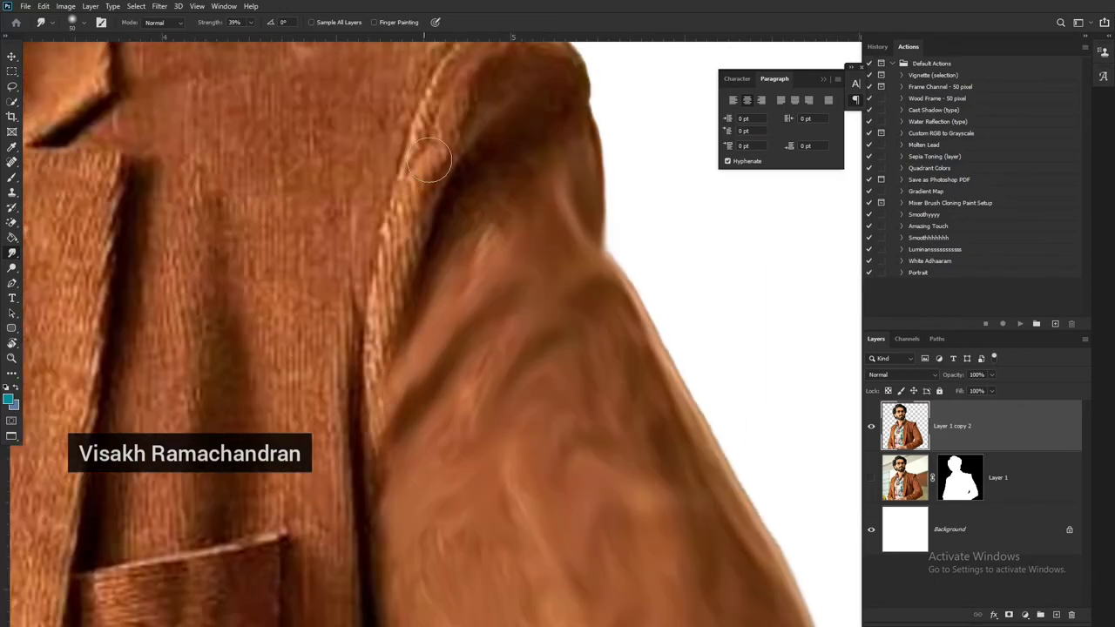
scroll(429, 159, down, 2)
drag(427, 329, 418, 183)
scroll(335, 111, up, 2)
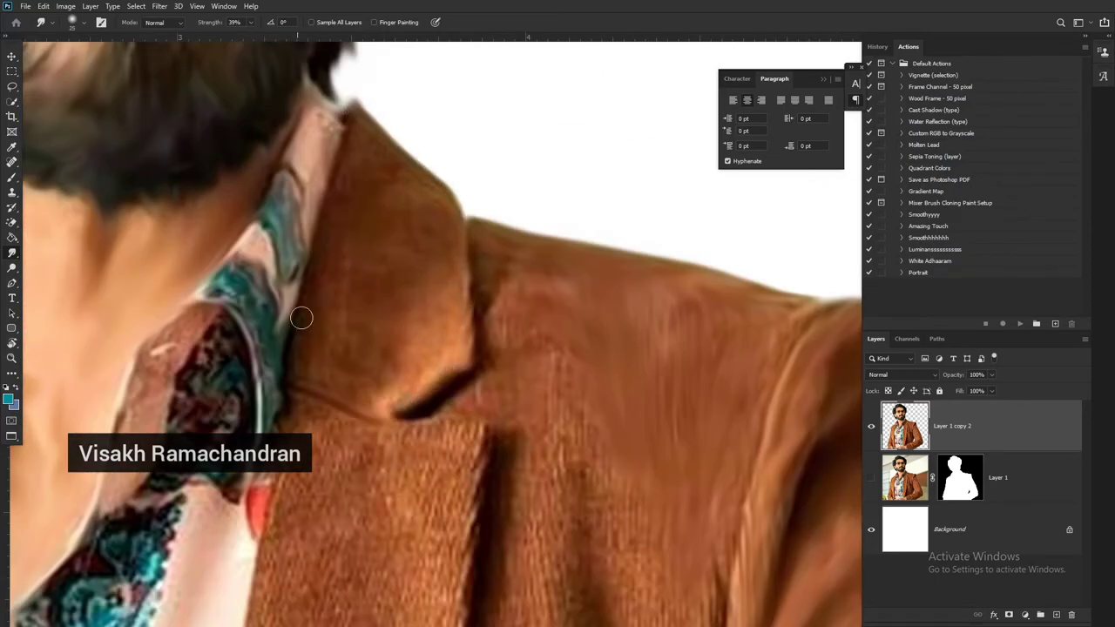
scroll(635, 485, down, 3)
scroll(448, 261, down, 2)
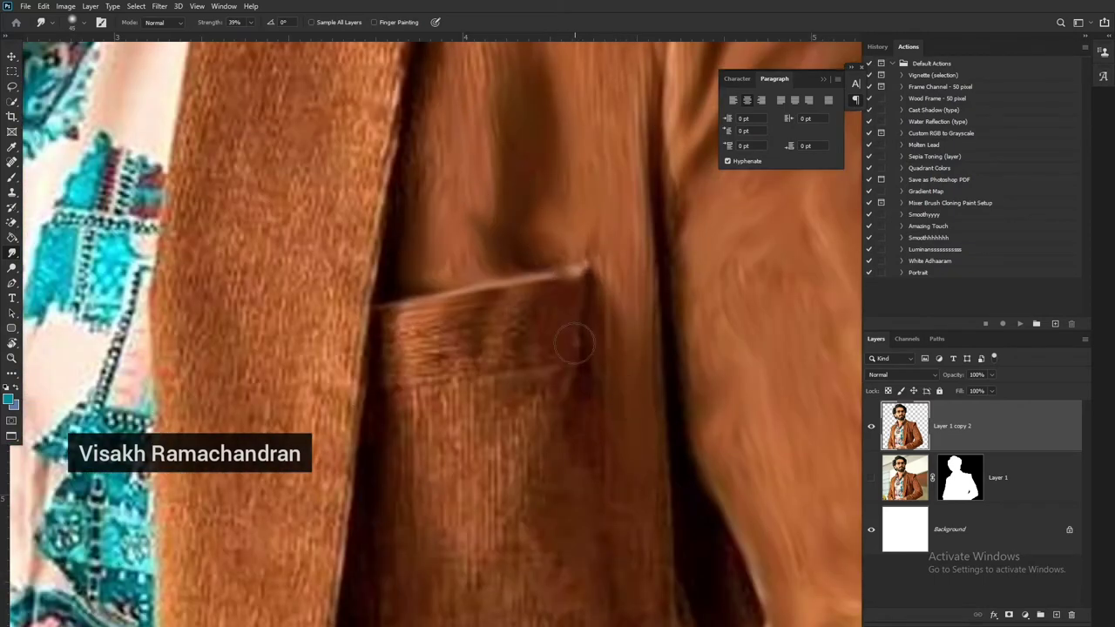
scroll(581, 446, down, 3)
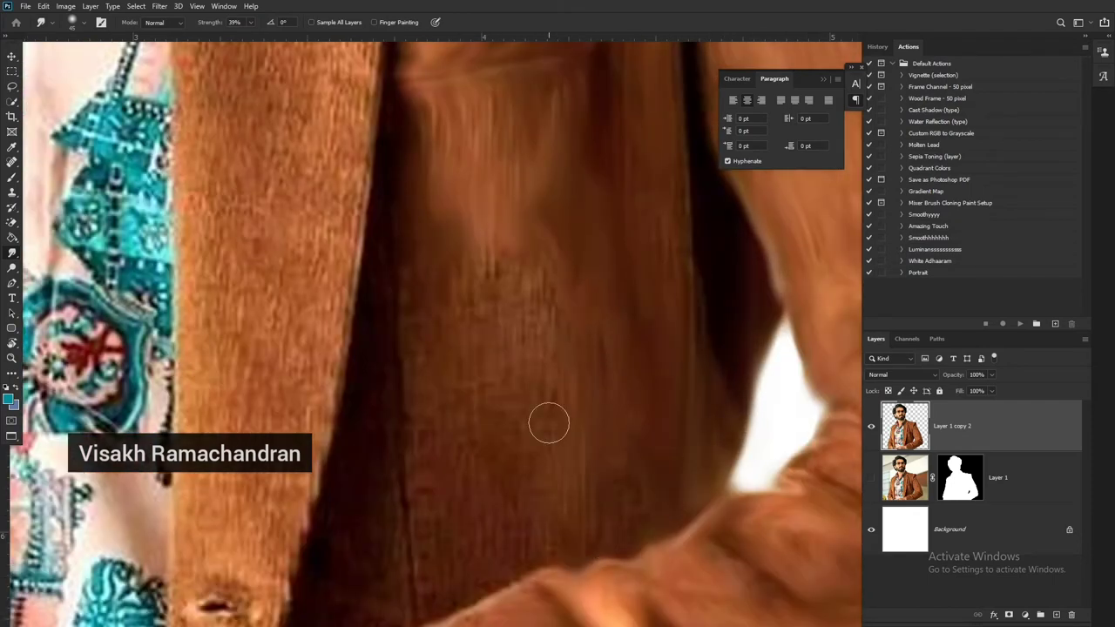
scroll(549, 425, down, 2)
scroll(284, 273, up, 2)
- Pan over the jacket pocket and patterned shirt to review the smudged strokes
drag(284, 274, 492, 474)
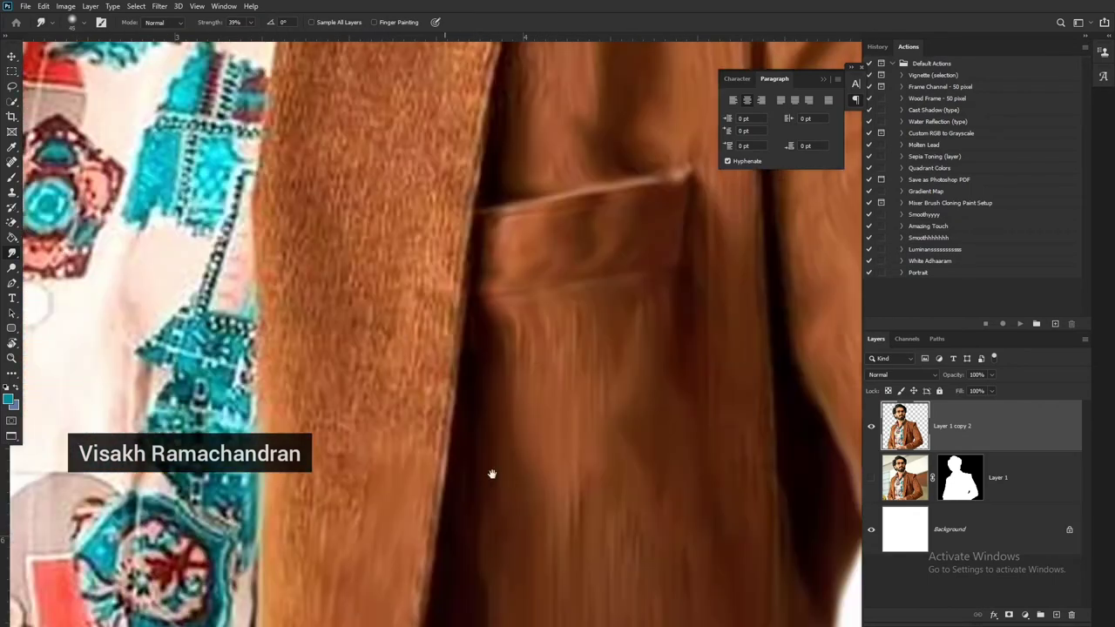
scroll(493, 474, down, 1)
scroll(515, 340, down, 1)
scroll(530, 203, down, 1)
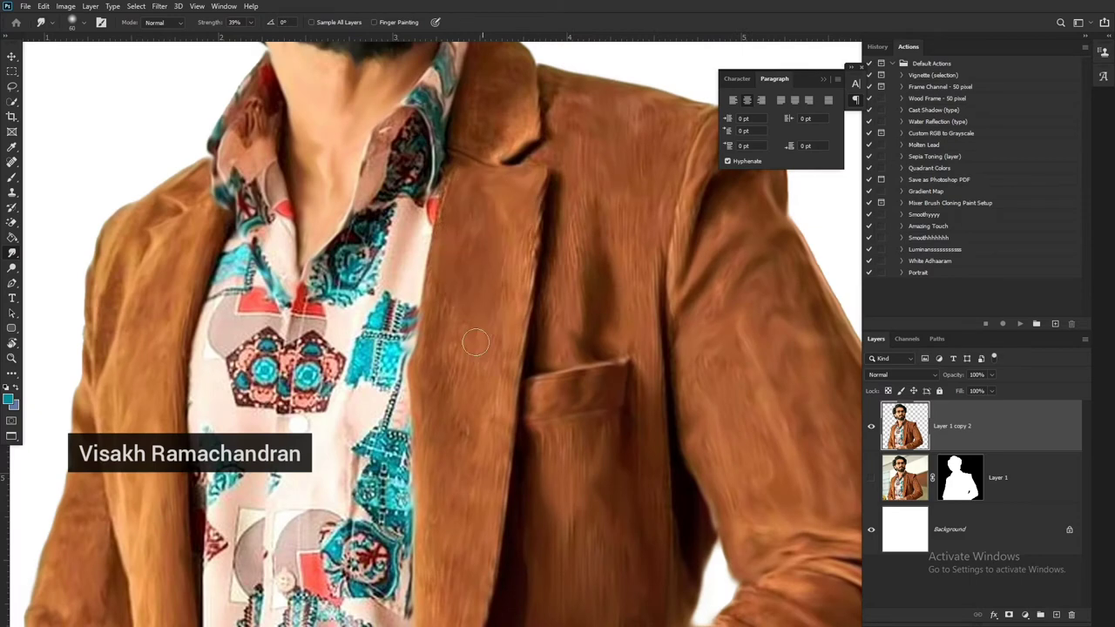
scroll(514, 387, up, 1)
scroll(505, 130, up, 2)
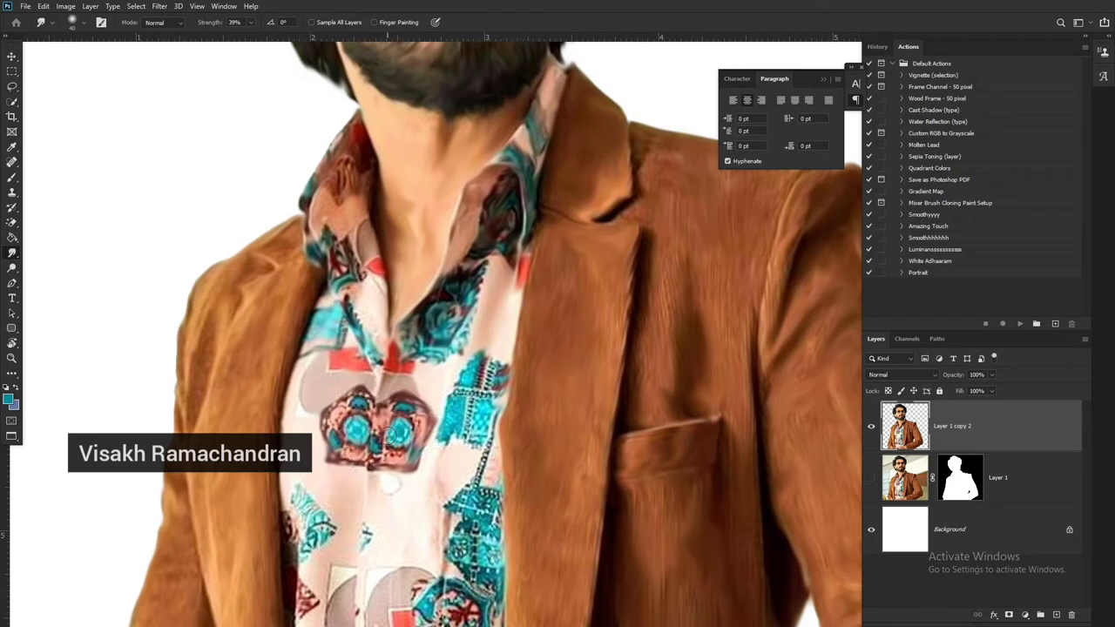
scroll(389, 433, down, 3)
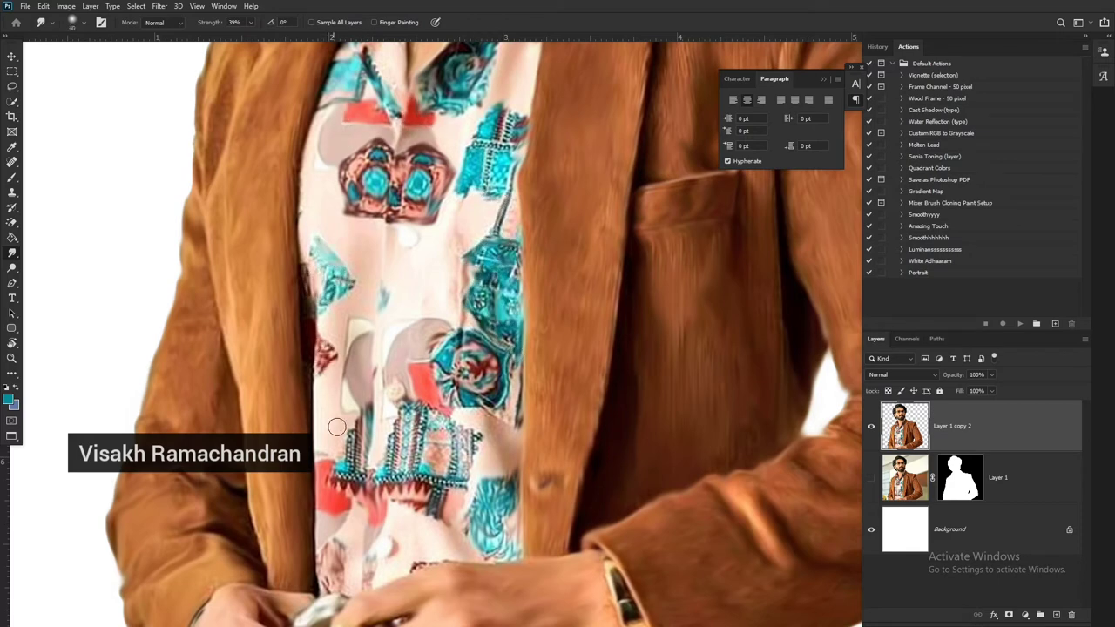
scroll(529, 134, down, 2)
scroll(529, 134, up, 3)
scroll(567, 218, down, 3)
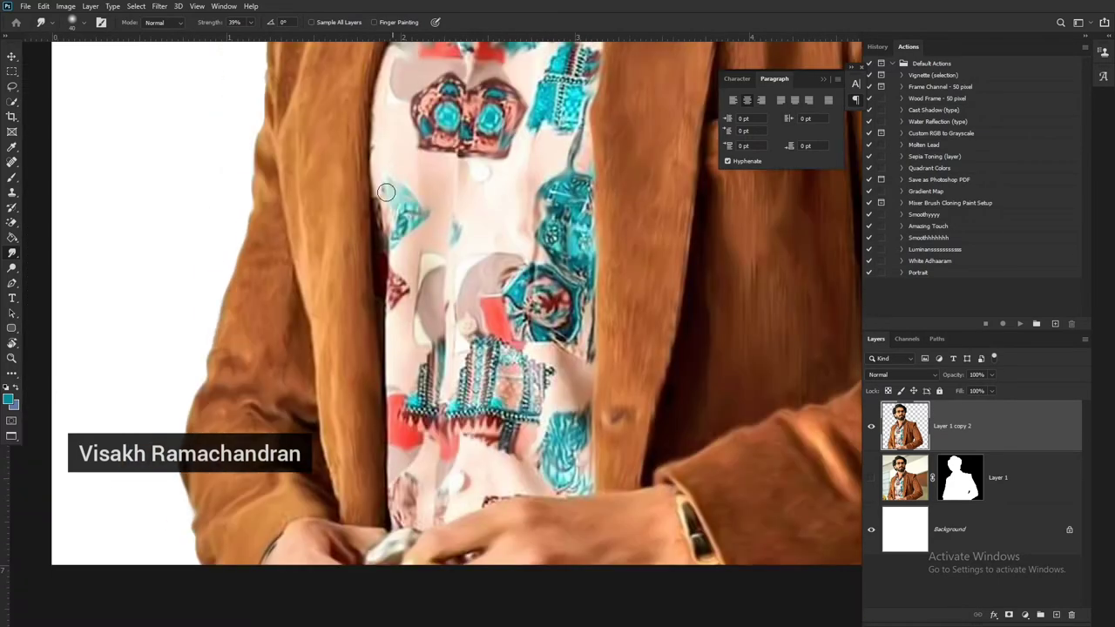
scroll(604, 274, down, 5)
scroll(603, 274, down, 2)
scroll(567, 287, down, 2)
scroll(522, 300, down, 2)
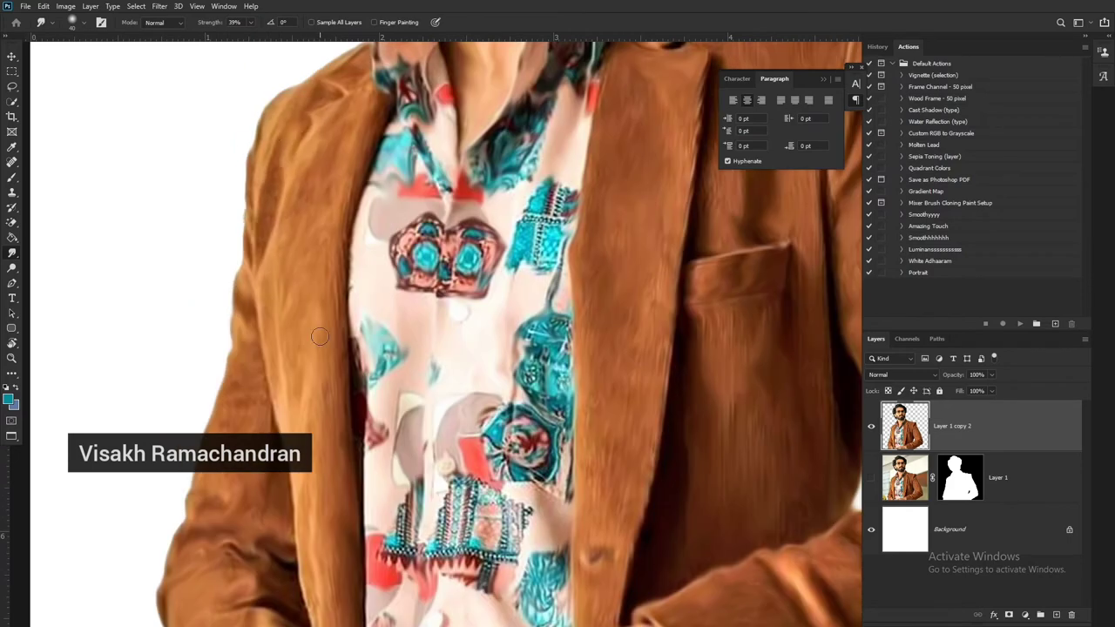
scroll(440, 324, down, 3)
scroll(440, 325, up, 2)
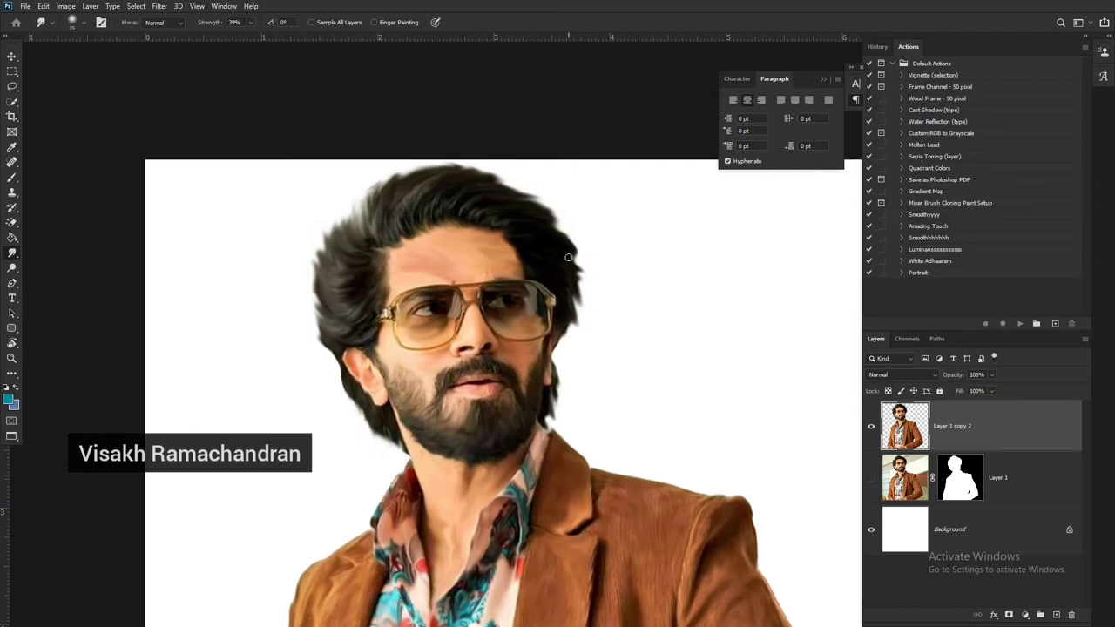
- Smear the beard, face and teal-red shirt print into swirling painterly streaks with the 39% Smudge tool
scroll(568, 257, up, 3)
key(p)
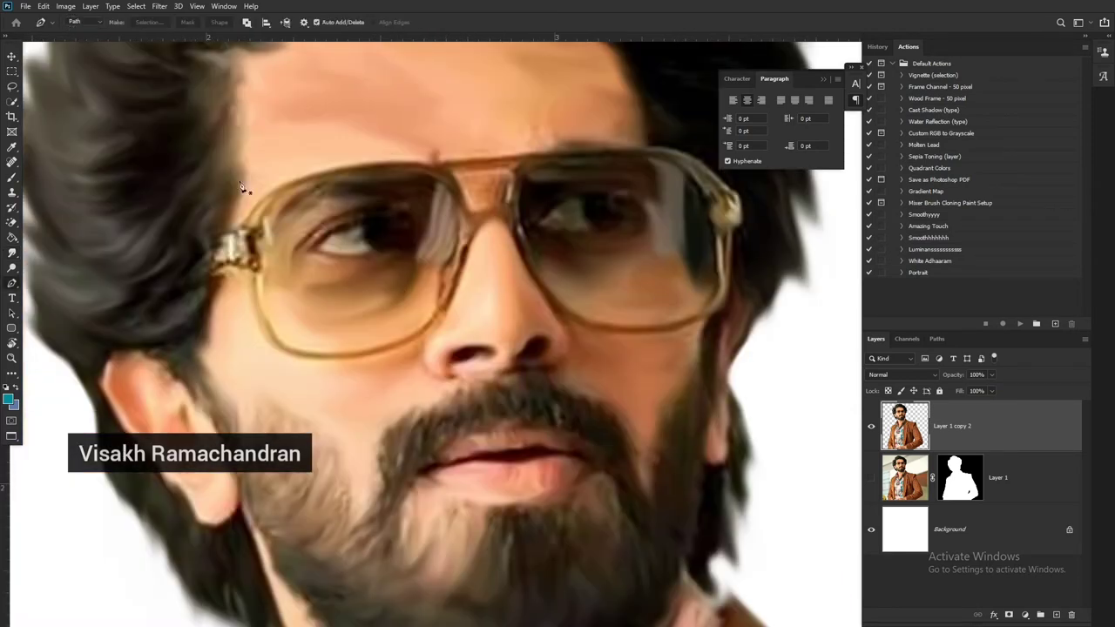
scroll(375, 297, up, 3)
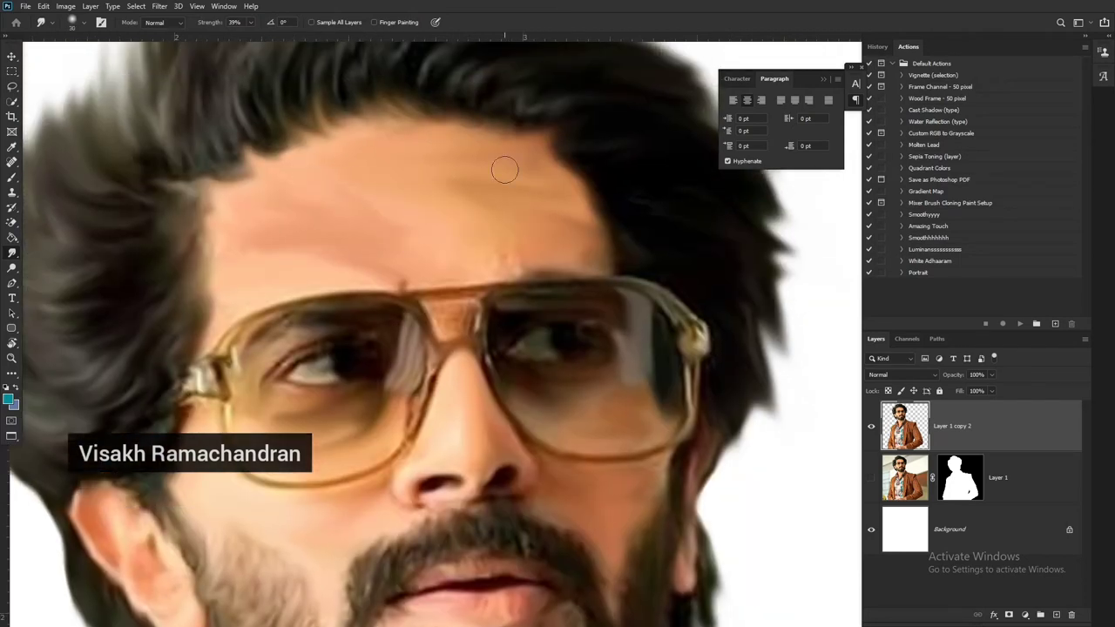
scroll(428, 318, down, 4)
scroll(645, 324, down, 2)
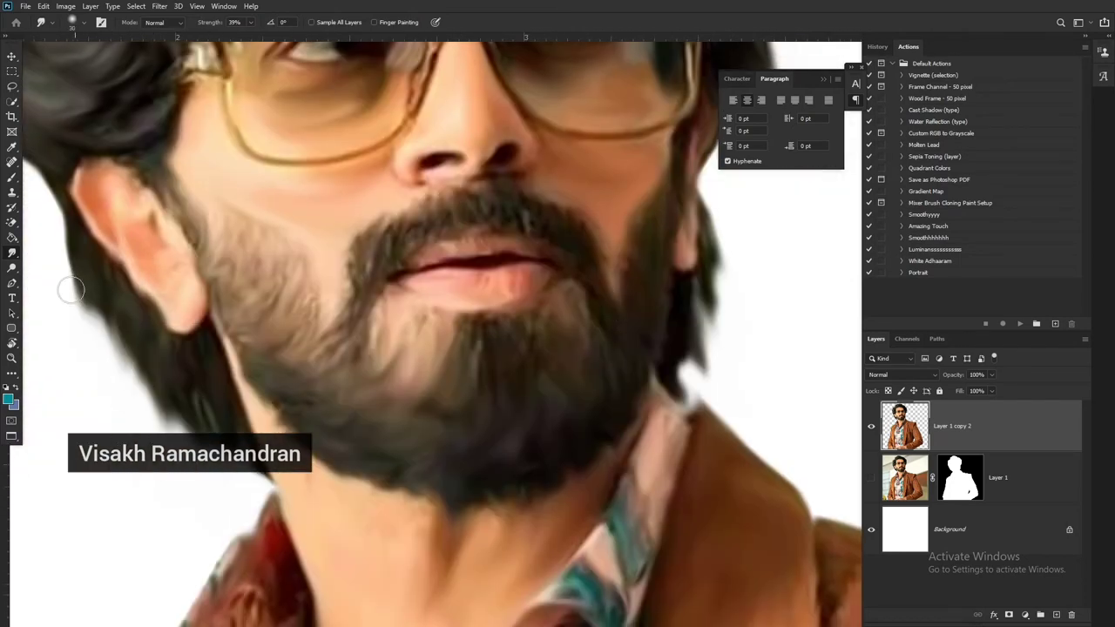
scroll(70, 291, left, 5)
scroll(498, 242, up, 6)
scroll(497, 242, down, 9)
scroll(362, 279, right, 3)
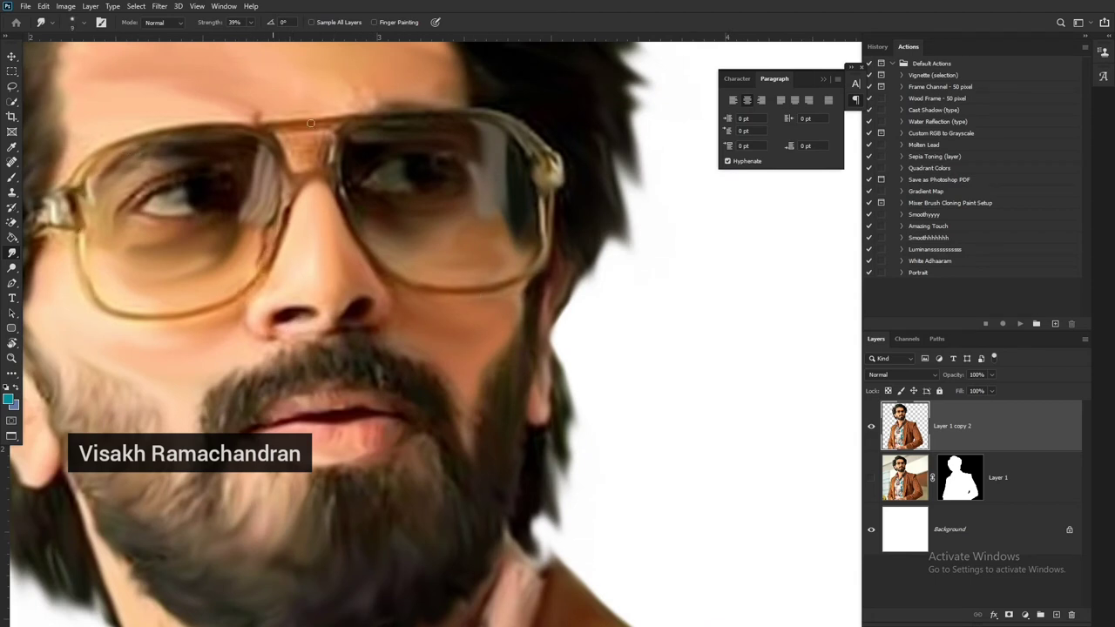
scroll(306, 179, left, 6)
scroll(307, 178, down, 1)
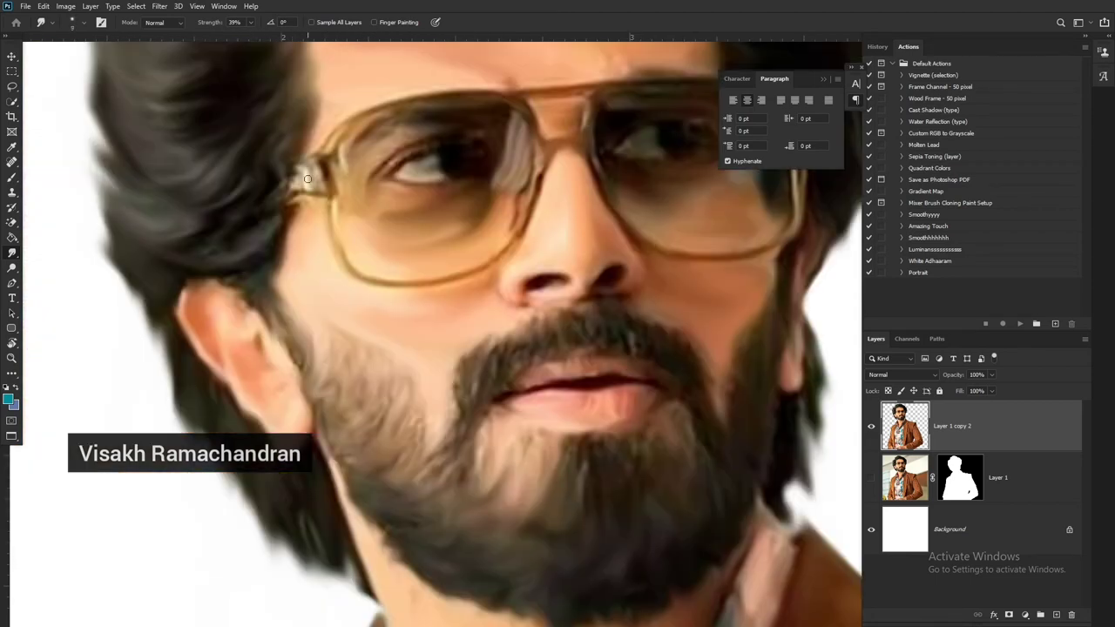
scroll(333, 201, right, 2)
scroll(434, 377, up, 1)
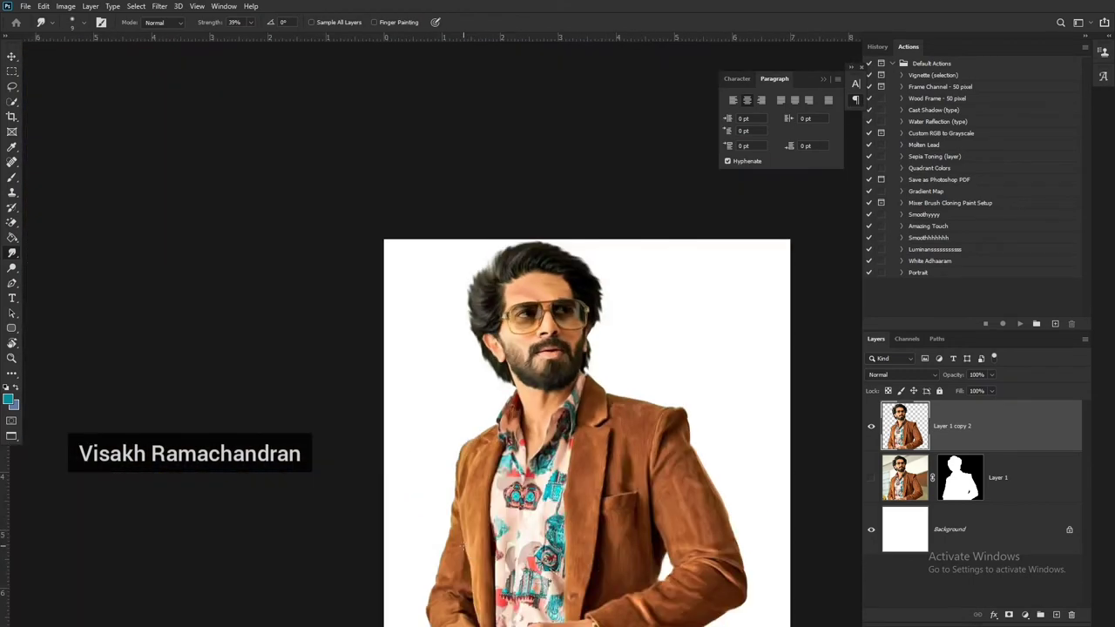
drag(457, 543, 536, 440)
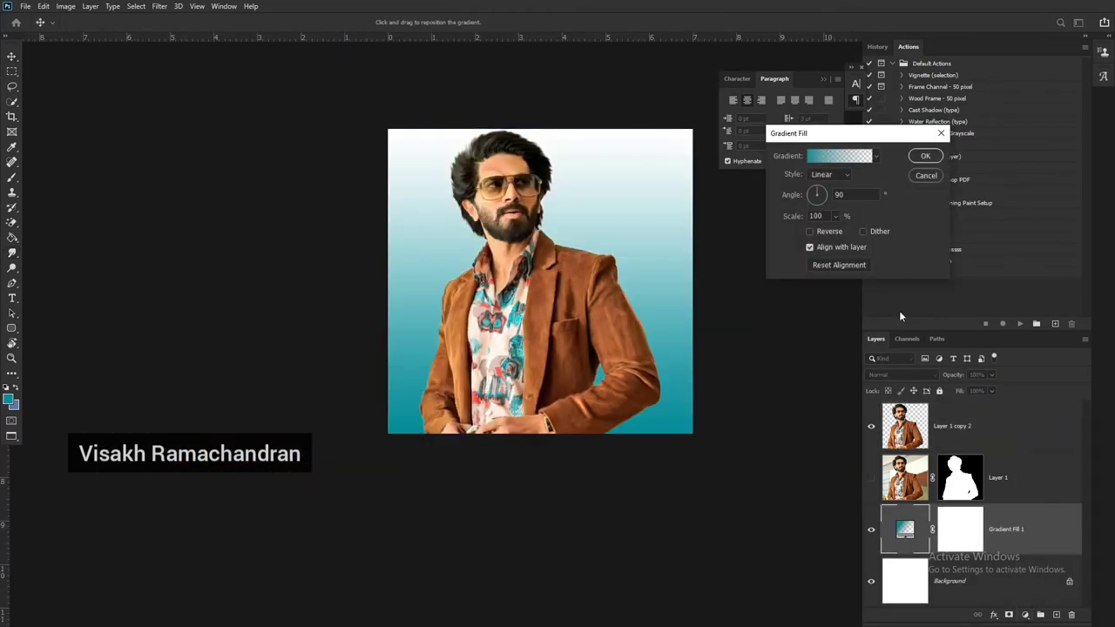
- Fill the background with a purple-pink-orange gradient running purple left to orange right at about -180°
click(876, 156)
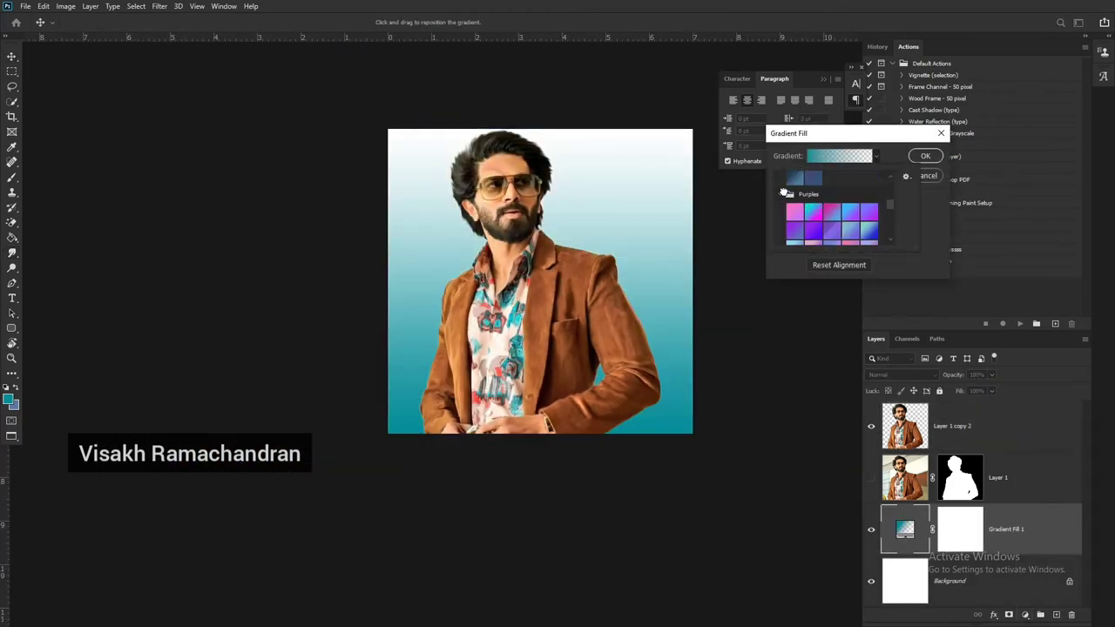
click(815, 201)
click(832, 187)
click(854, 186)
scroll(832, 200, down, 3)
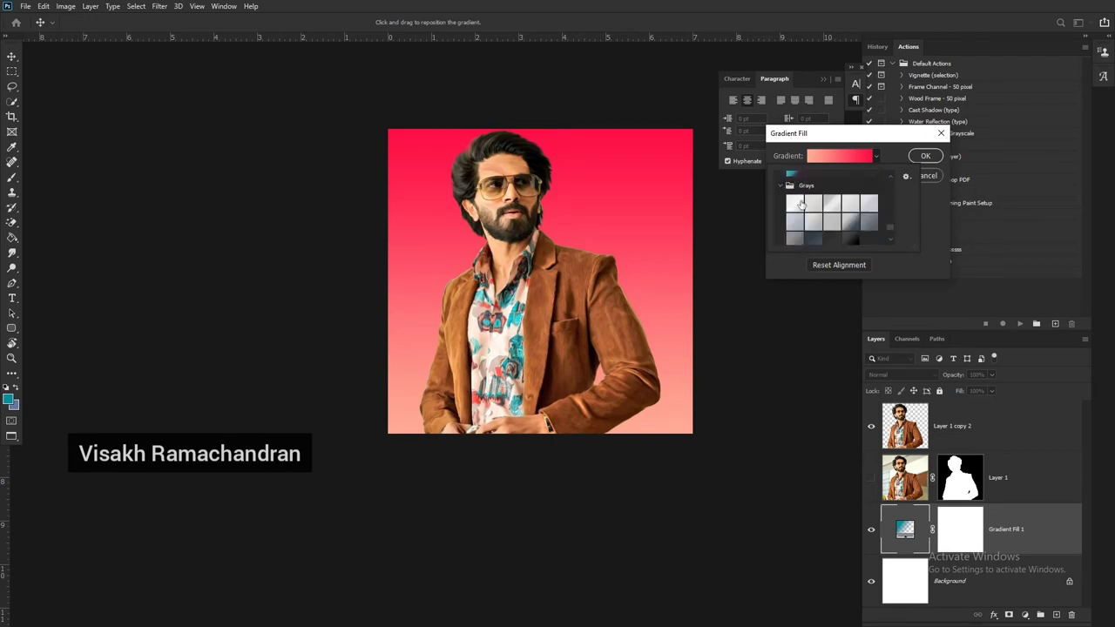
click(830, 201)
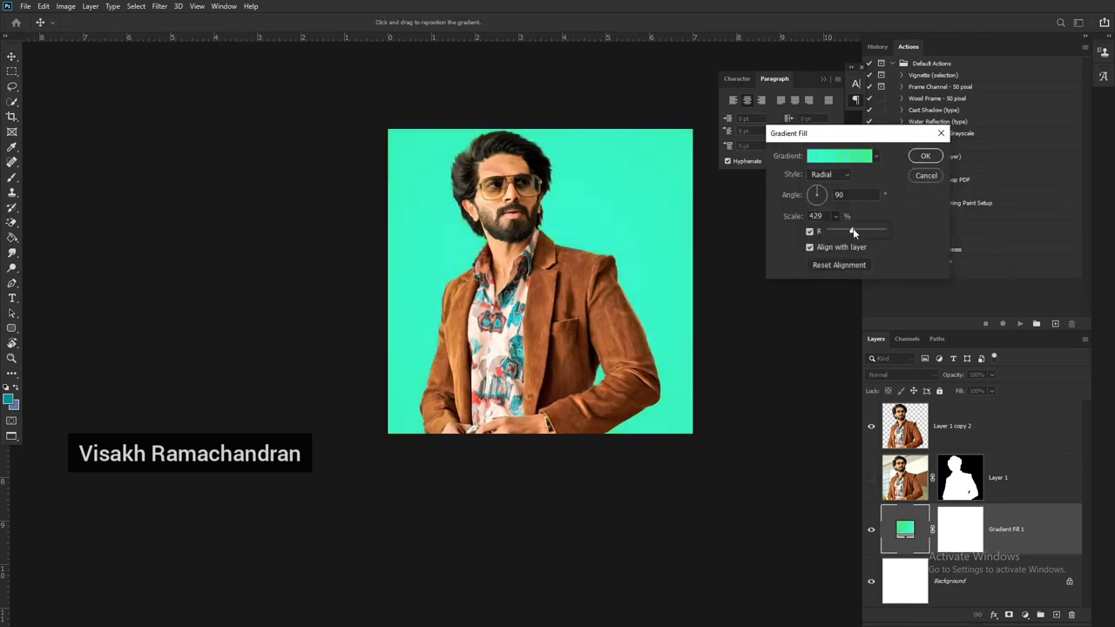
scroll(829, 205, down, 3)
scroll(828, 206, down, 3)
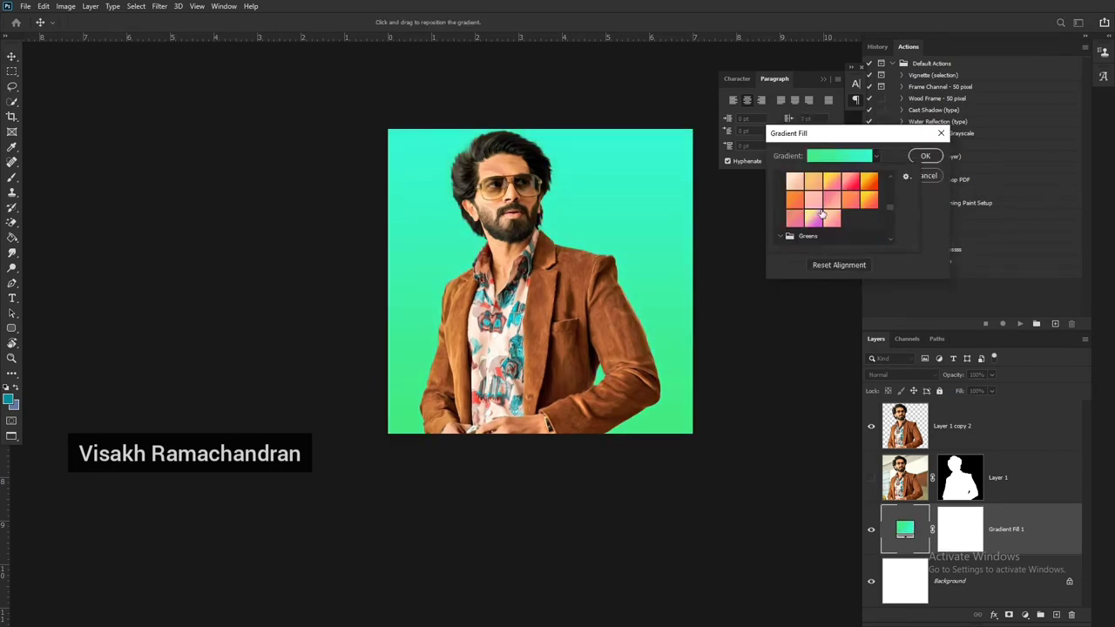
click(819, 198)
double_click(816, 194)
drag(816, 194, 809, 195)
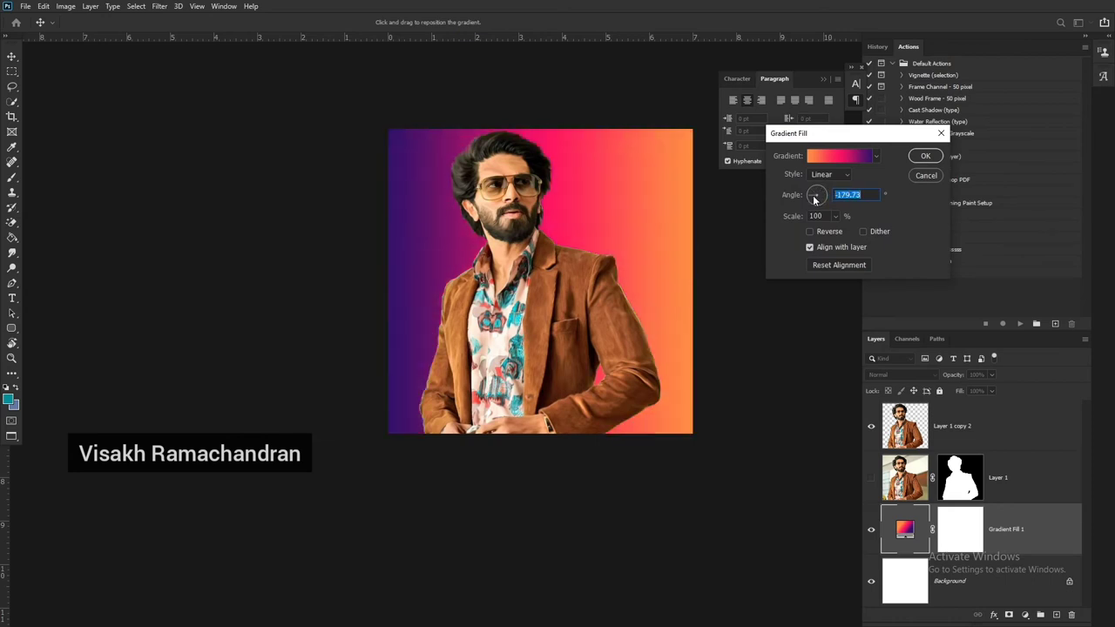
click(927, 155)
- Select the portrait layer and rescale it with Free Transform
key(alt+bracketright)
key(ctrl+t)
drag(663, 296, 673, 374)
key(Return)
- Shift the calibration primary hues and set HSL saturation to Yellows +45 and Greens +100 in Camera Raw
key(ctrl+shift+a)
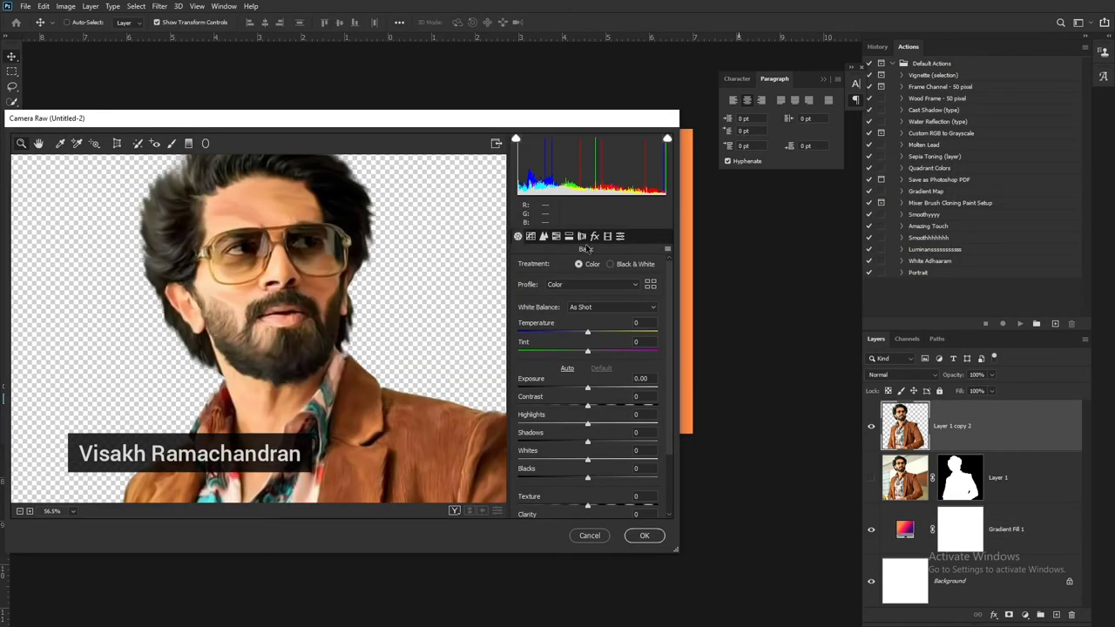
key(ctrl+alt+8)
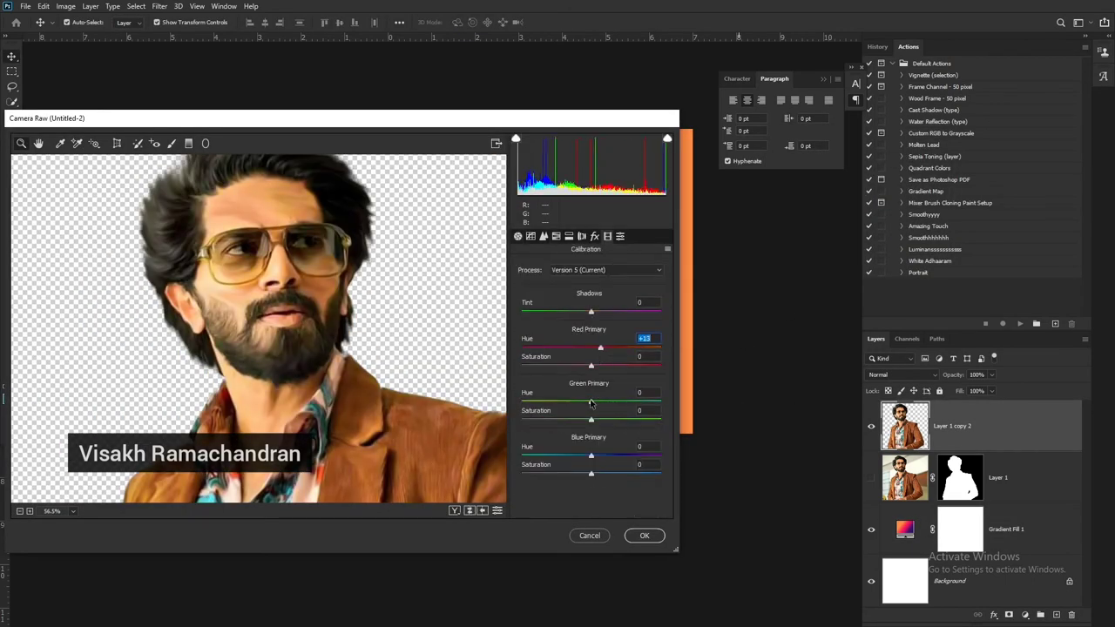
key(ctrl+alt+3)
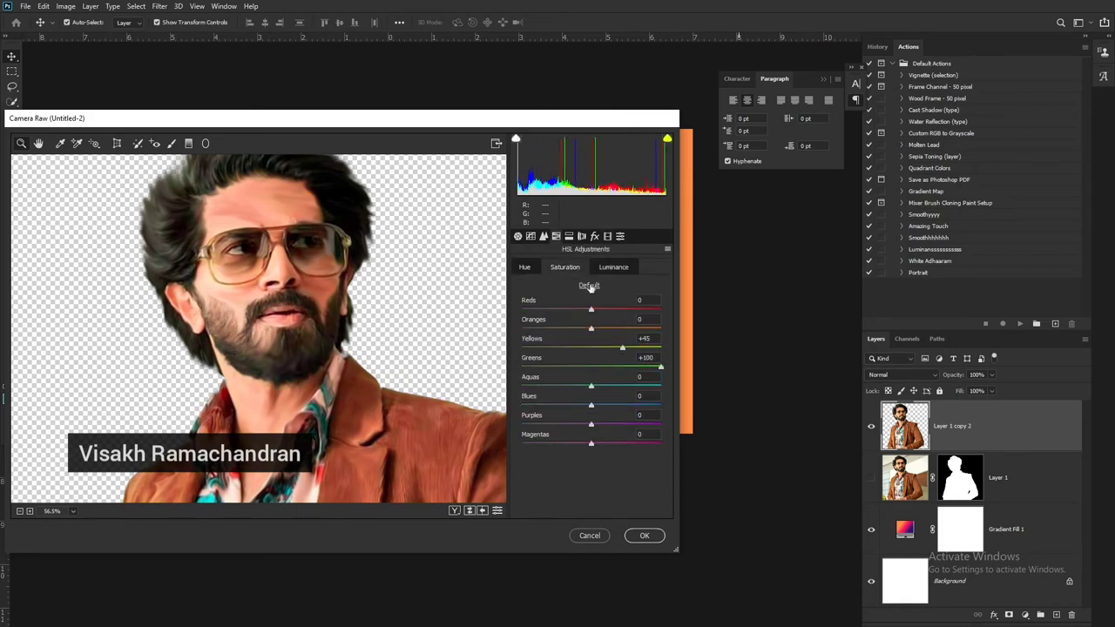
click(645, 536)
click(532, 505)
key(ctrl+plus)
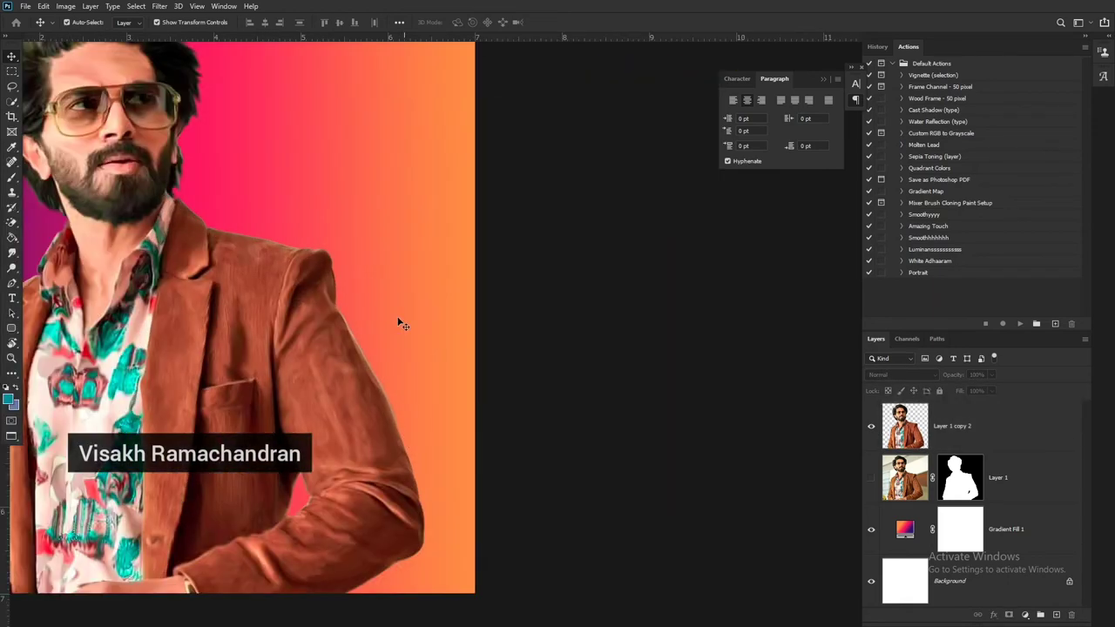
drag(398, 321, 657, 420)
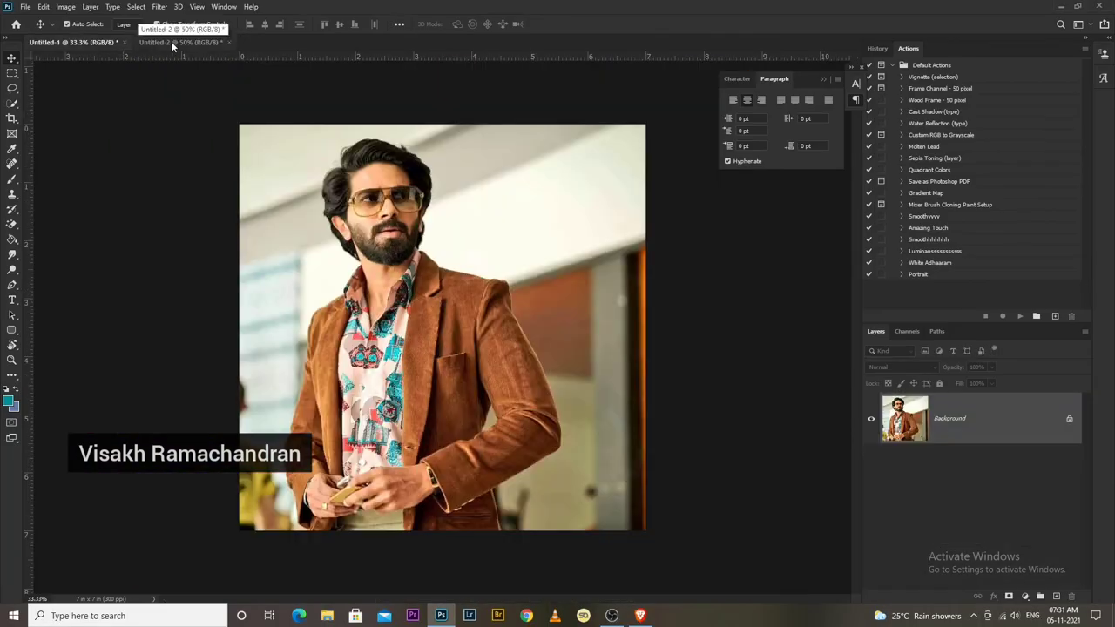
- Give Untitled-2 a second Camera Raw pass with Blue Primary saturation at +100
click(173, 42)
key(ctrl+shift+a)
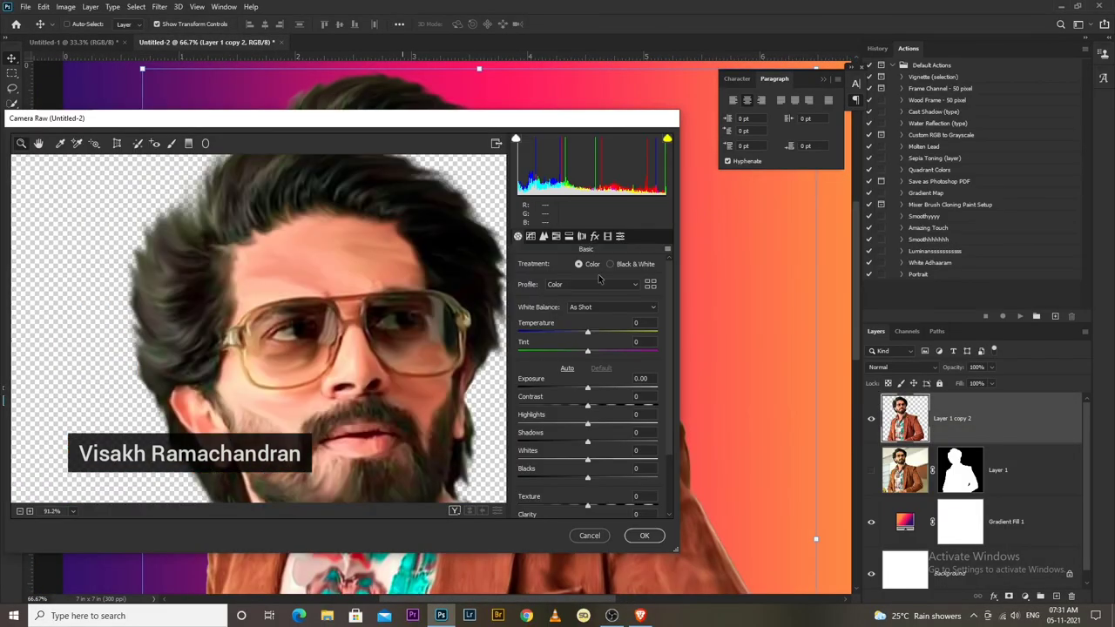
key(ctrl+alt+5)
key(ctrl+alt+8)
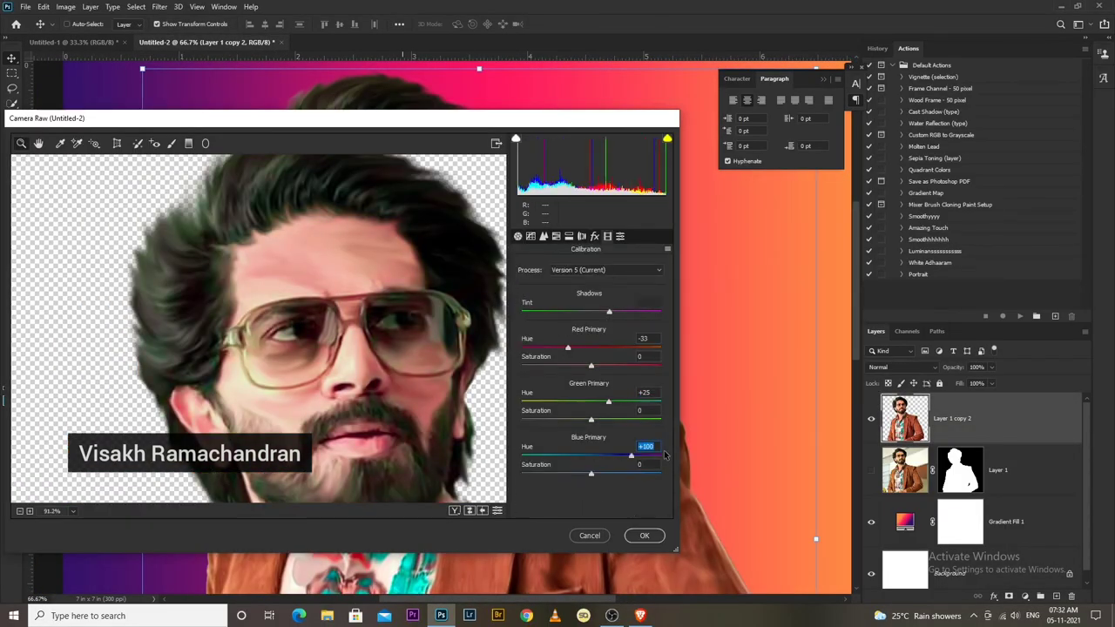
key(Return)
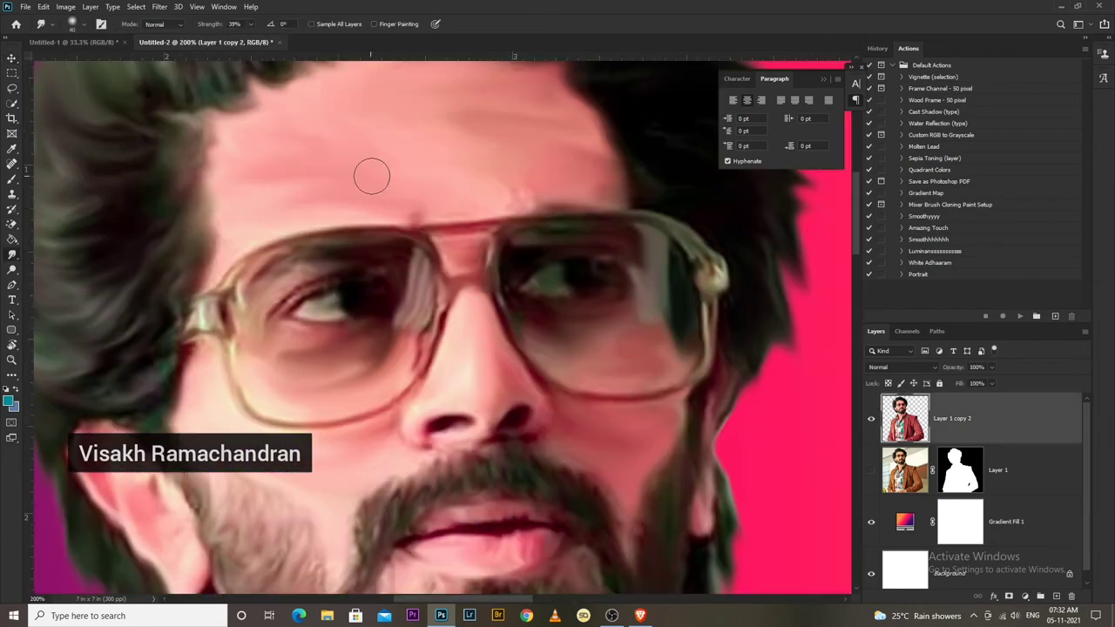
- Smudge the recoloured face further into soft painterly strokes
scroll(443, 131, up, 2)
scroll(448, 233, down, 2)
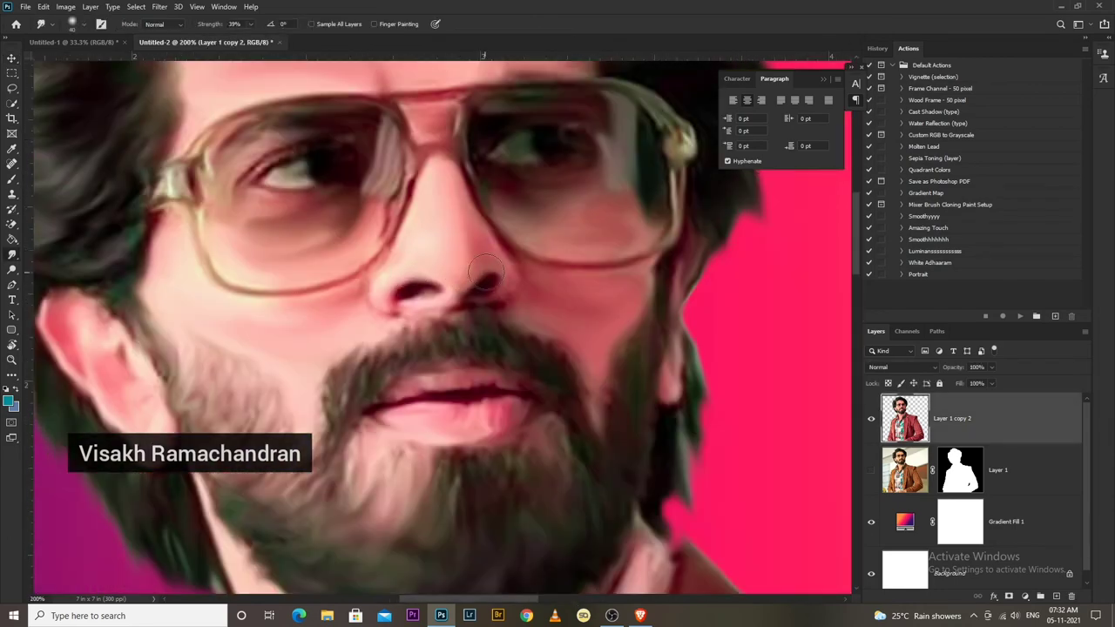
scroll(348, 249, down, 2)
scroll(212, 256, down, 2)
scroll(380, 288, down, 2)
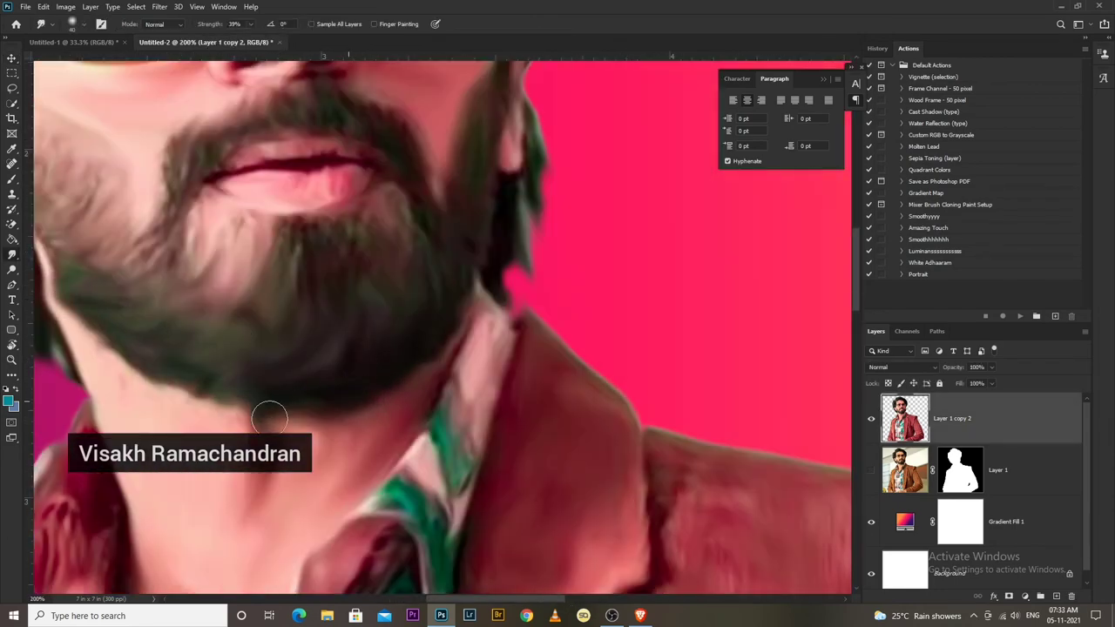
scroll(266, 406, down, 5)
scroll(423, 330, up, 5)
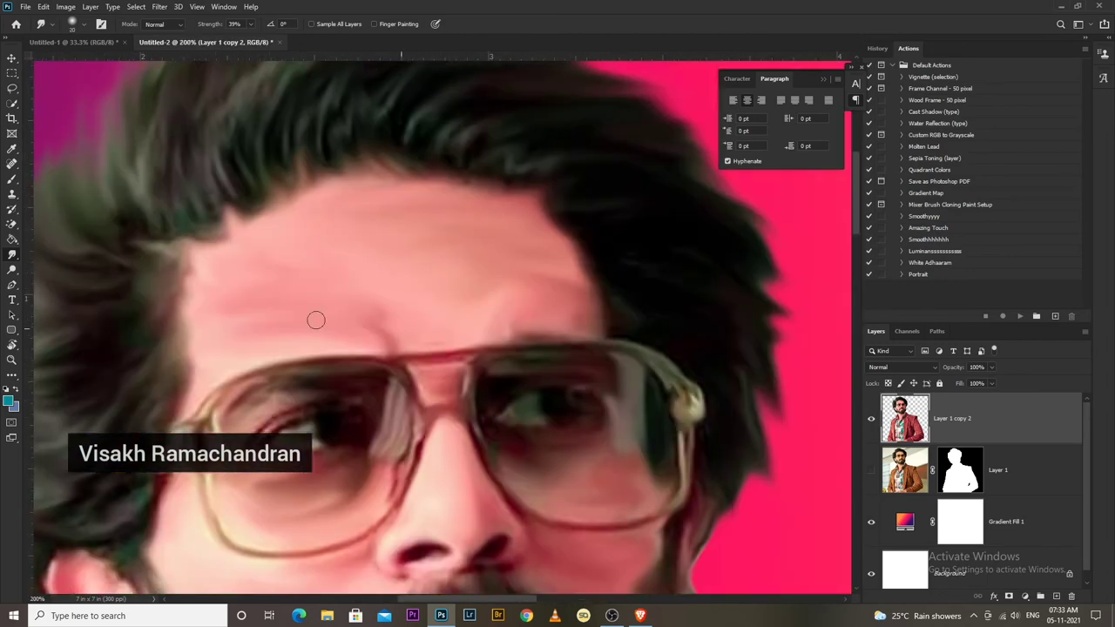
- On a new layer, brush a sampled skin-pink over the forehead, lower its fill, and merge it down
click(1057, 598)
alt+click(408, 326)
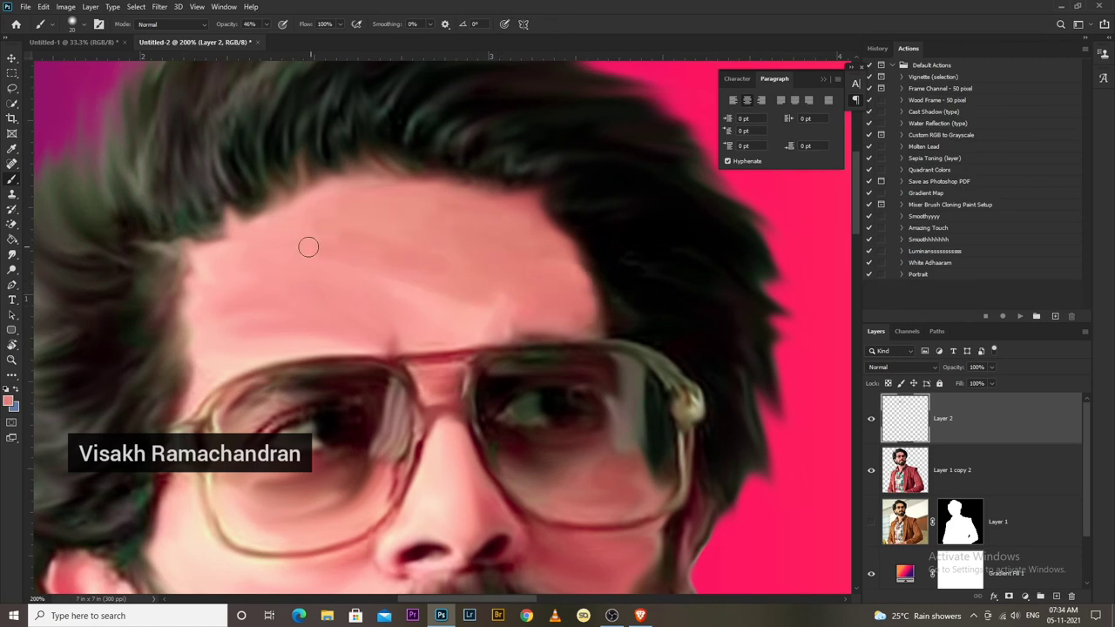
drag(552, 294, 502, 305)
scroll(377, 389, down, 4)
key(ctrl+0)
click(991, 384)
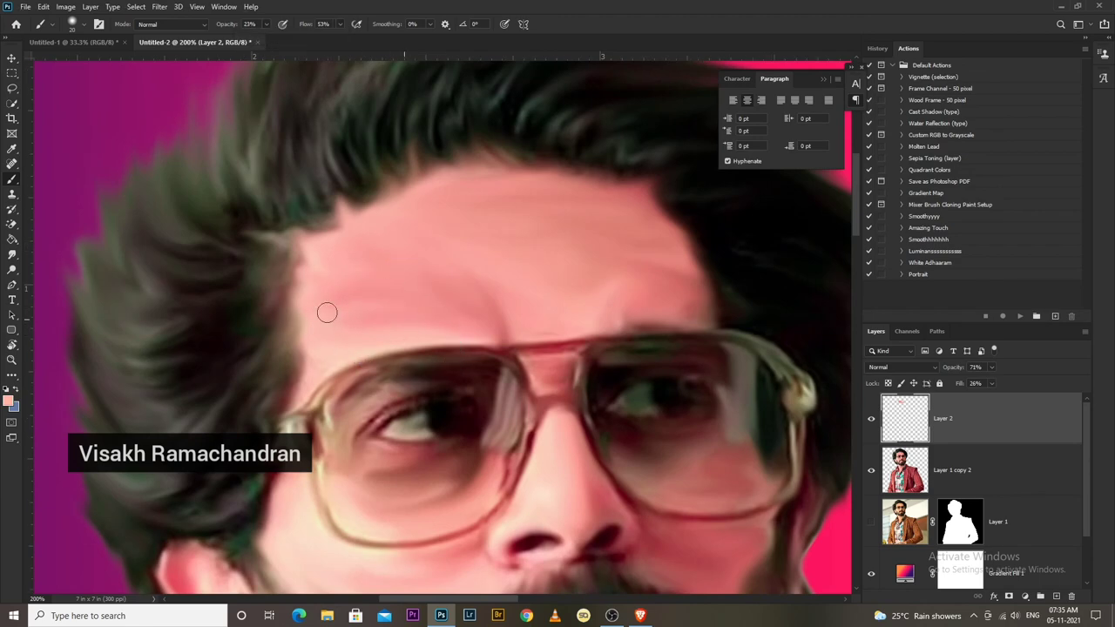
key(ctrl+minus)
key(ctrl+minus)
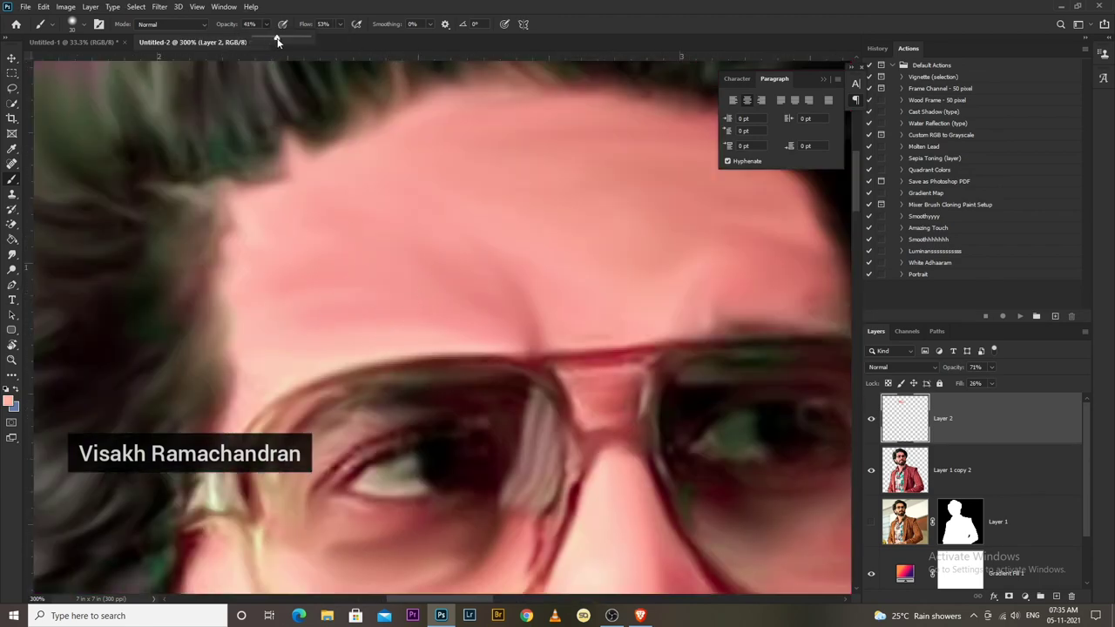
scroll(392, 324, down, 10)
scroll(348, 279, up, 5)
scroll(307, 244, up, 3)
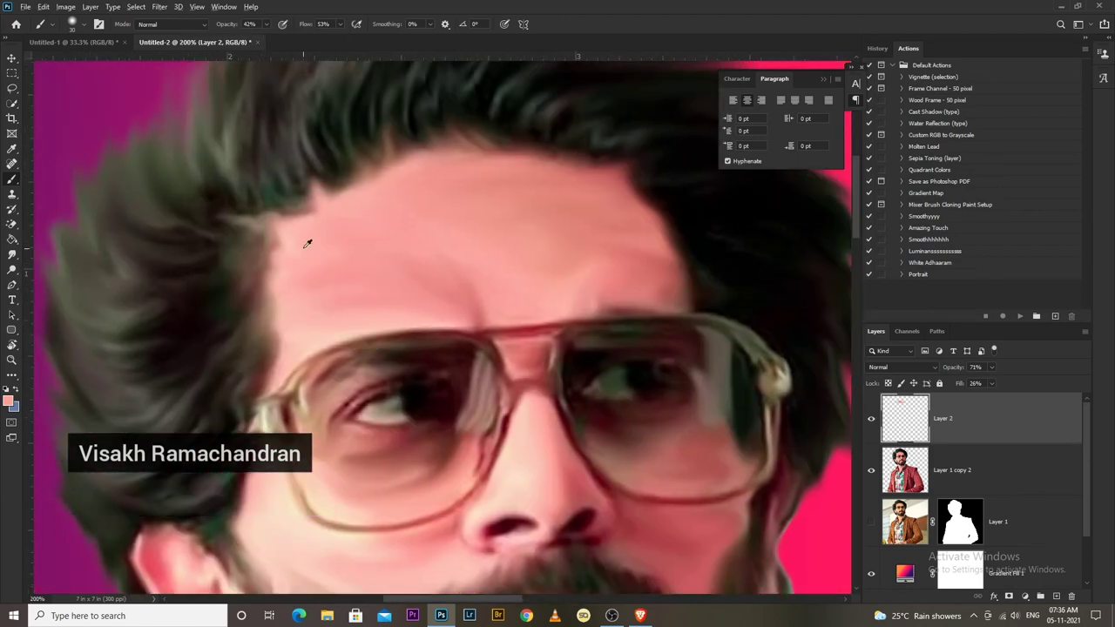
key(ctrl+0)
key(v)
key(Delete)
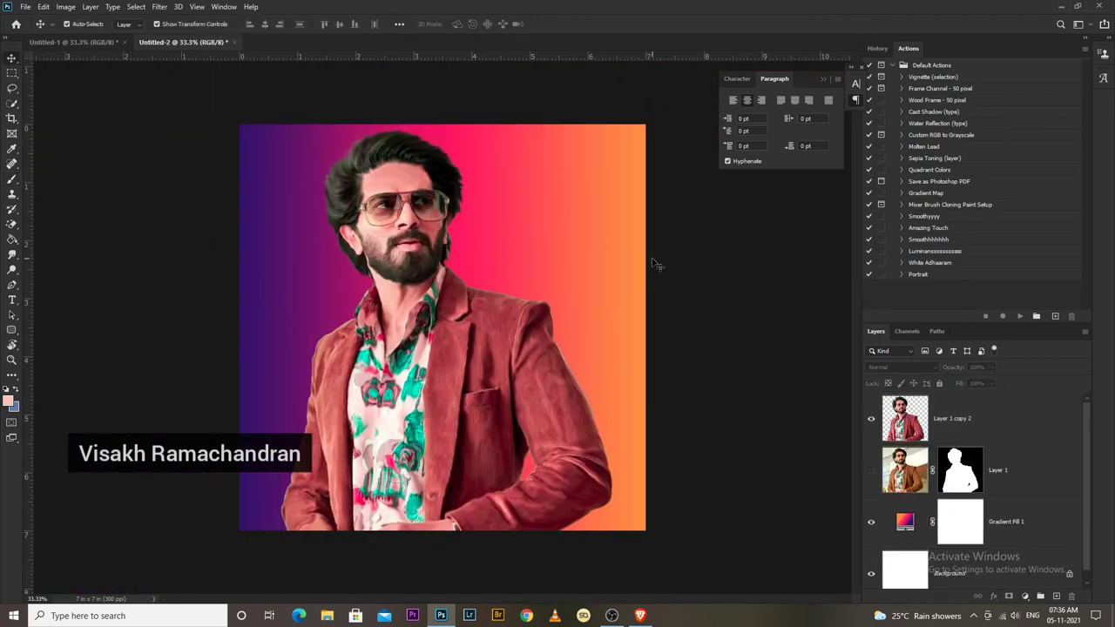